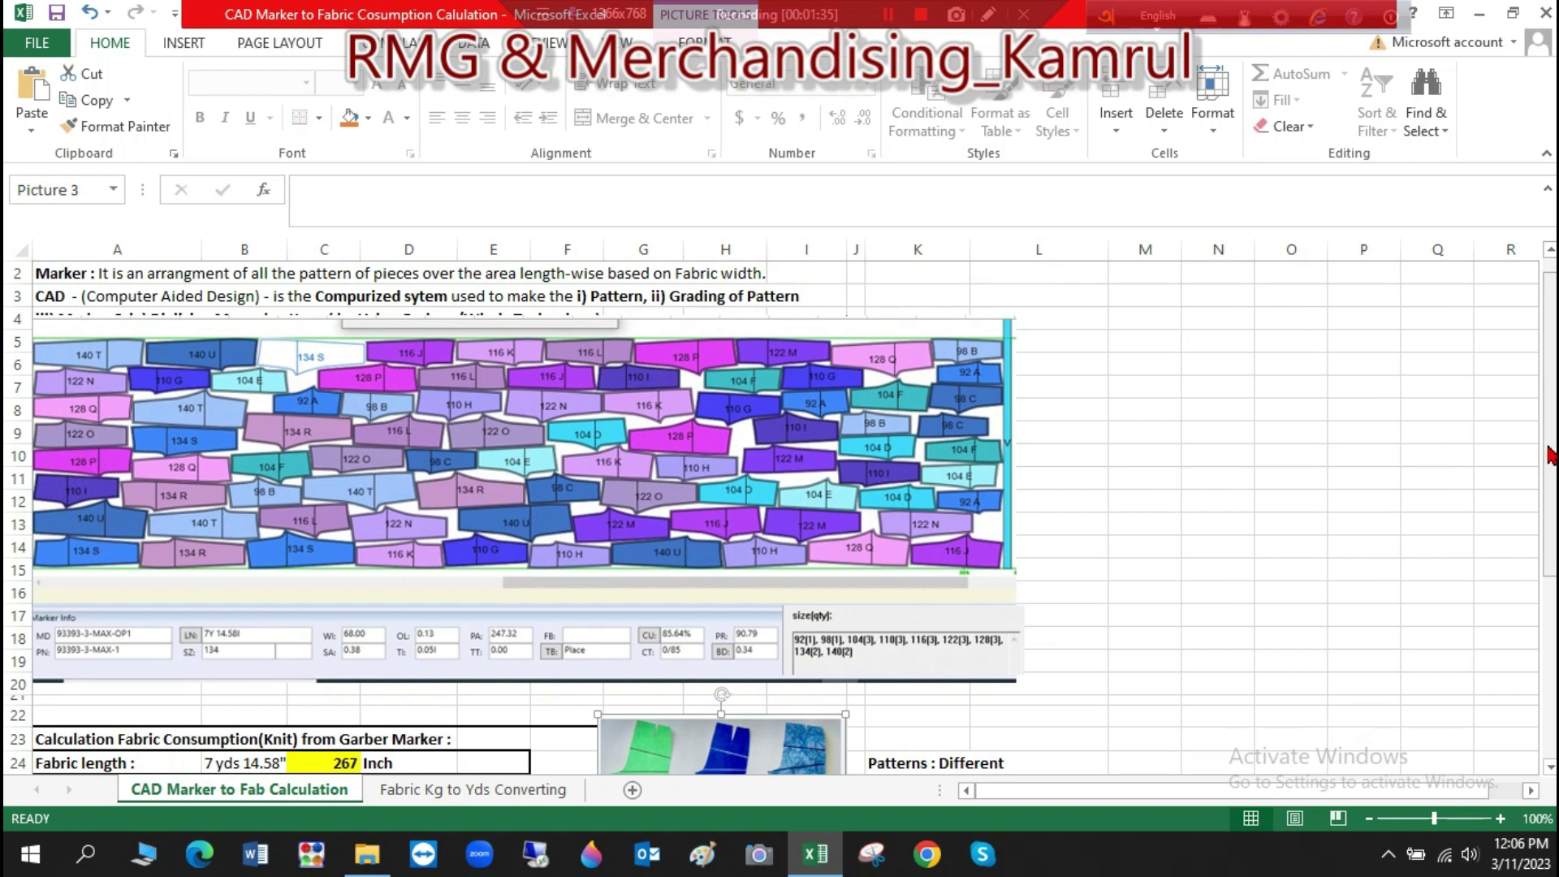
- Move the CAD marker layout picture slightly upward on the worksheet
drag(1546, 457, 1549, 483)
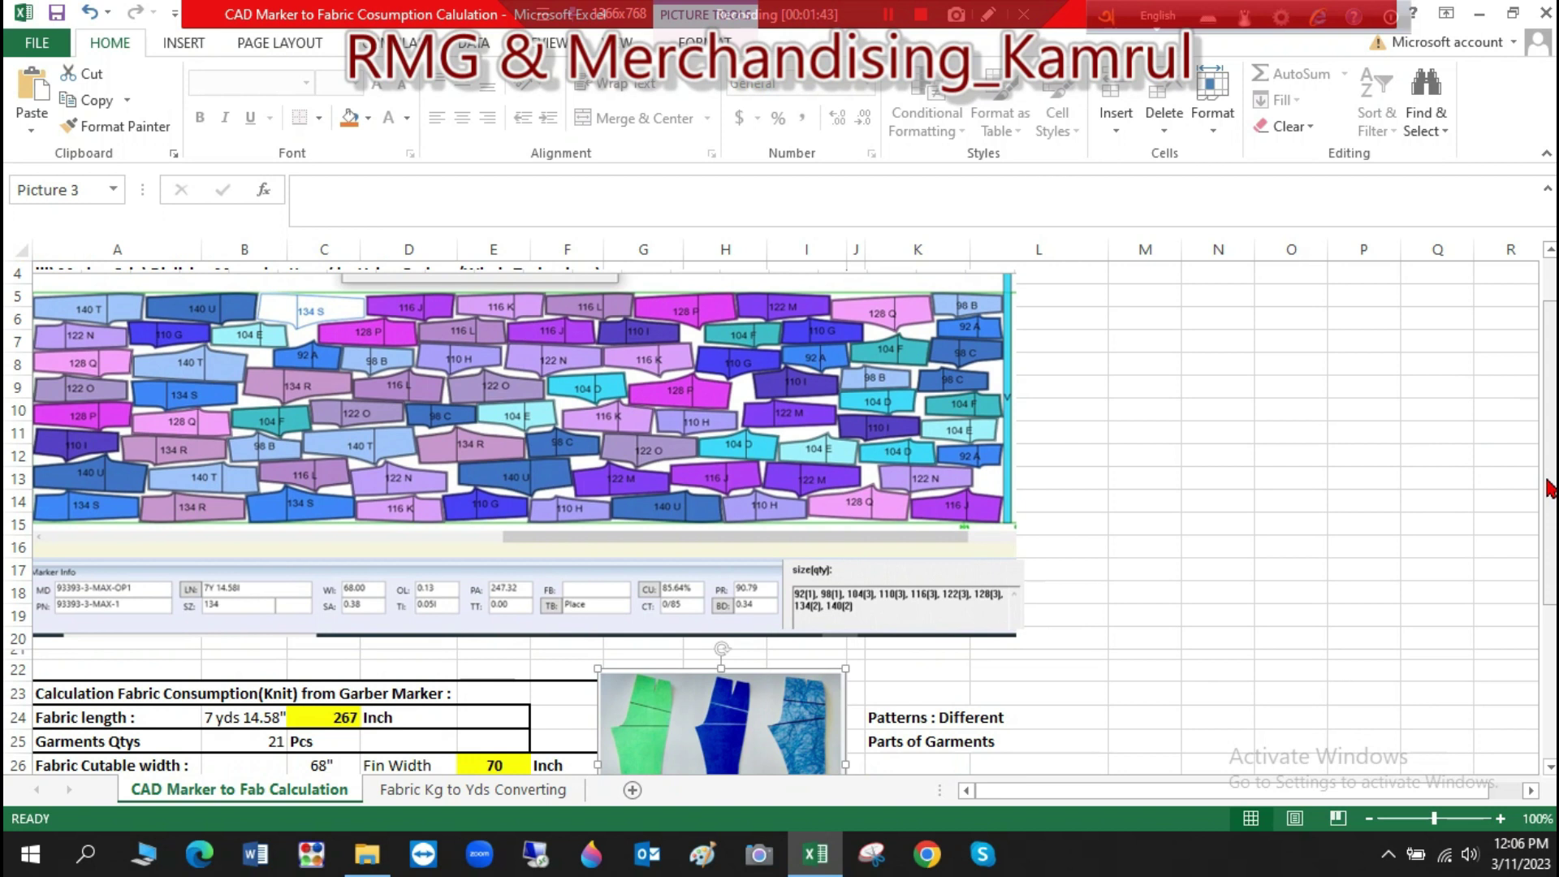
scroll(1445, 536, up, 1)
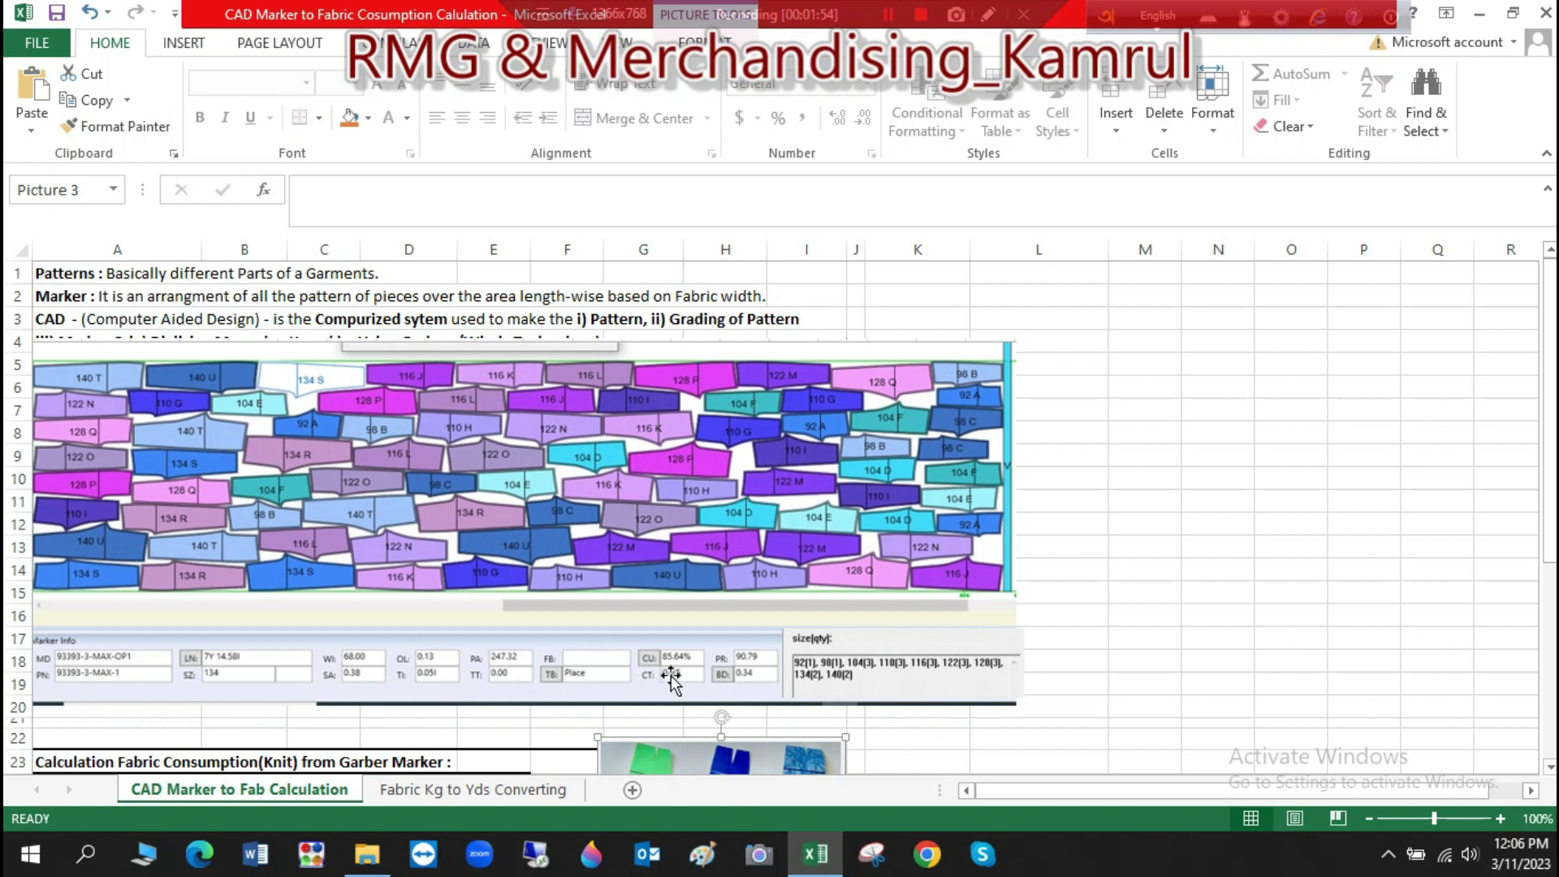
drag(1549, 536, 1549, 568)
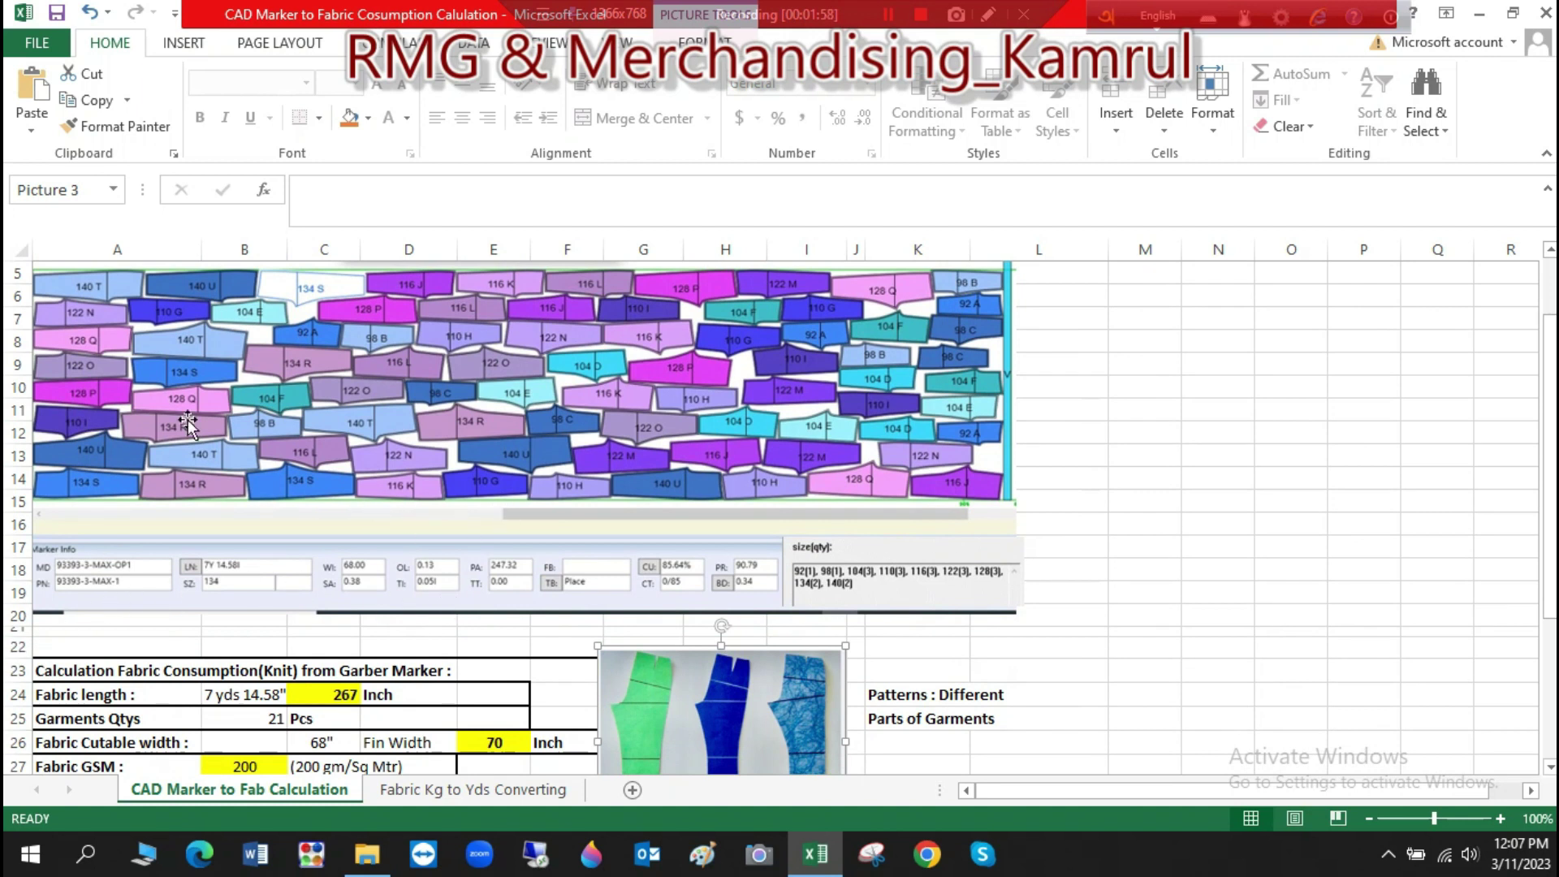
mouse_move(371, 375)
mouse_down()
mouse_move(672, 376)
mouse_move(371, 356)
mouse_up()
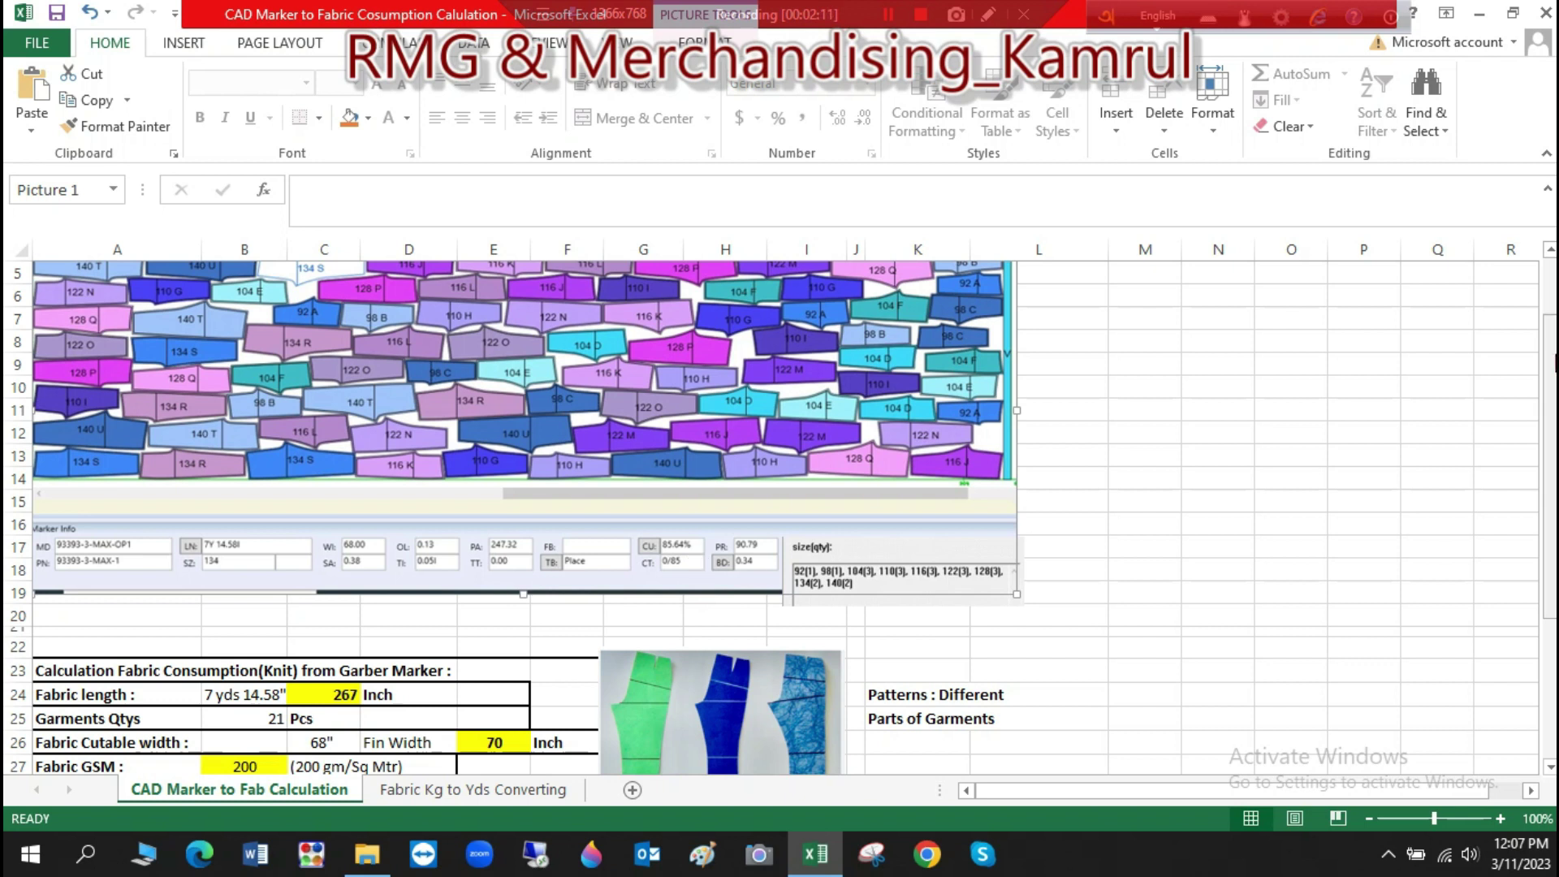
- Review the fabric length row of the knit consumption calculation, including its conversion to inches
drag(1549, 361, 1549, 375)
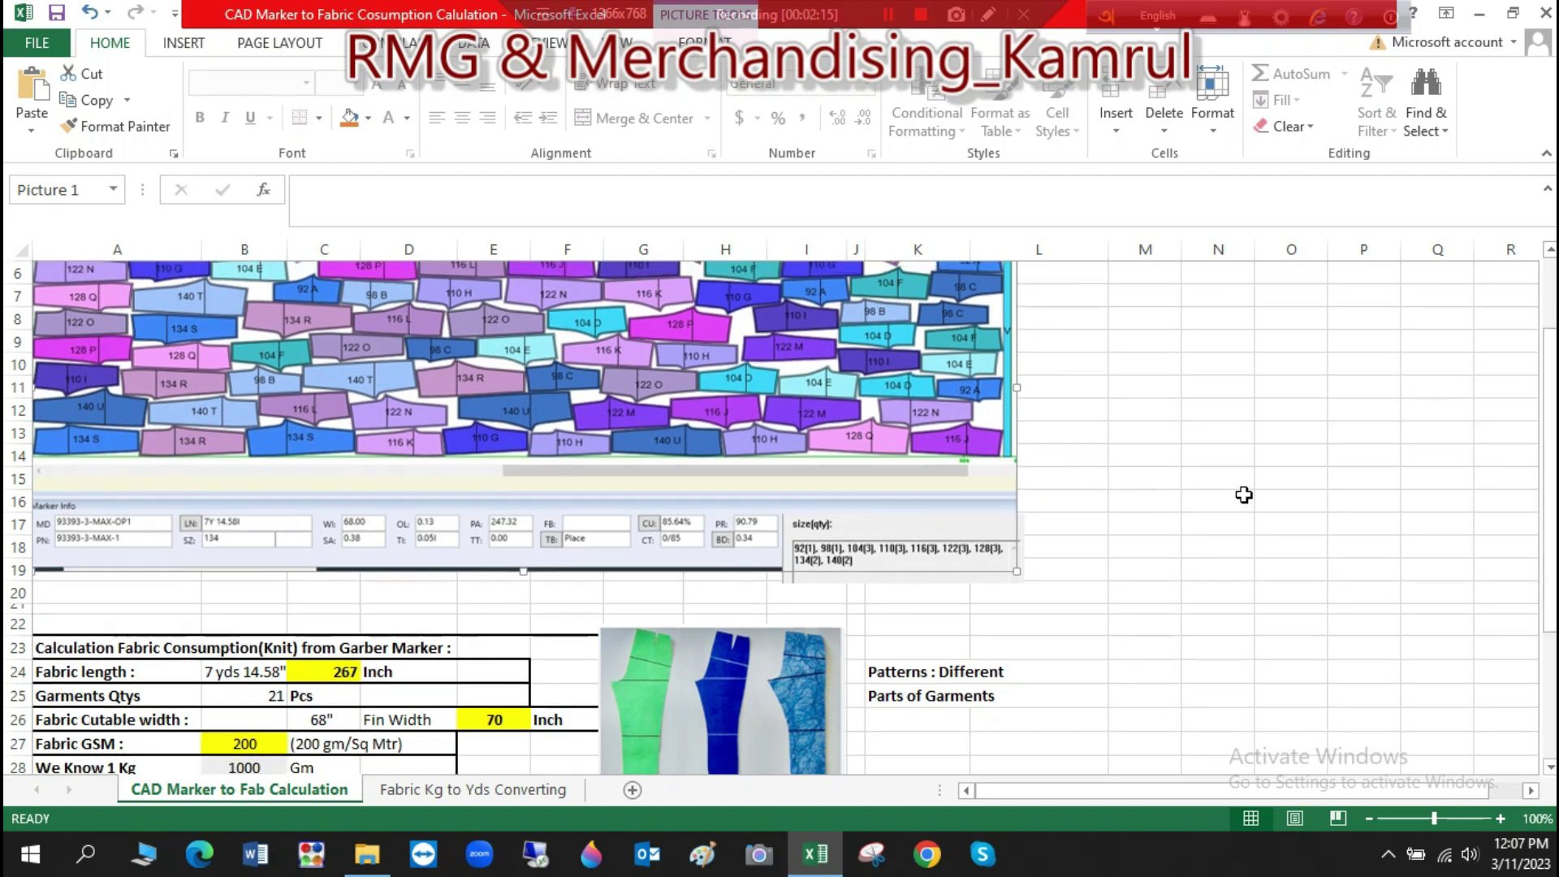
drag(1550, 443, 1551, 601)
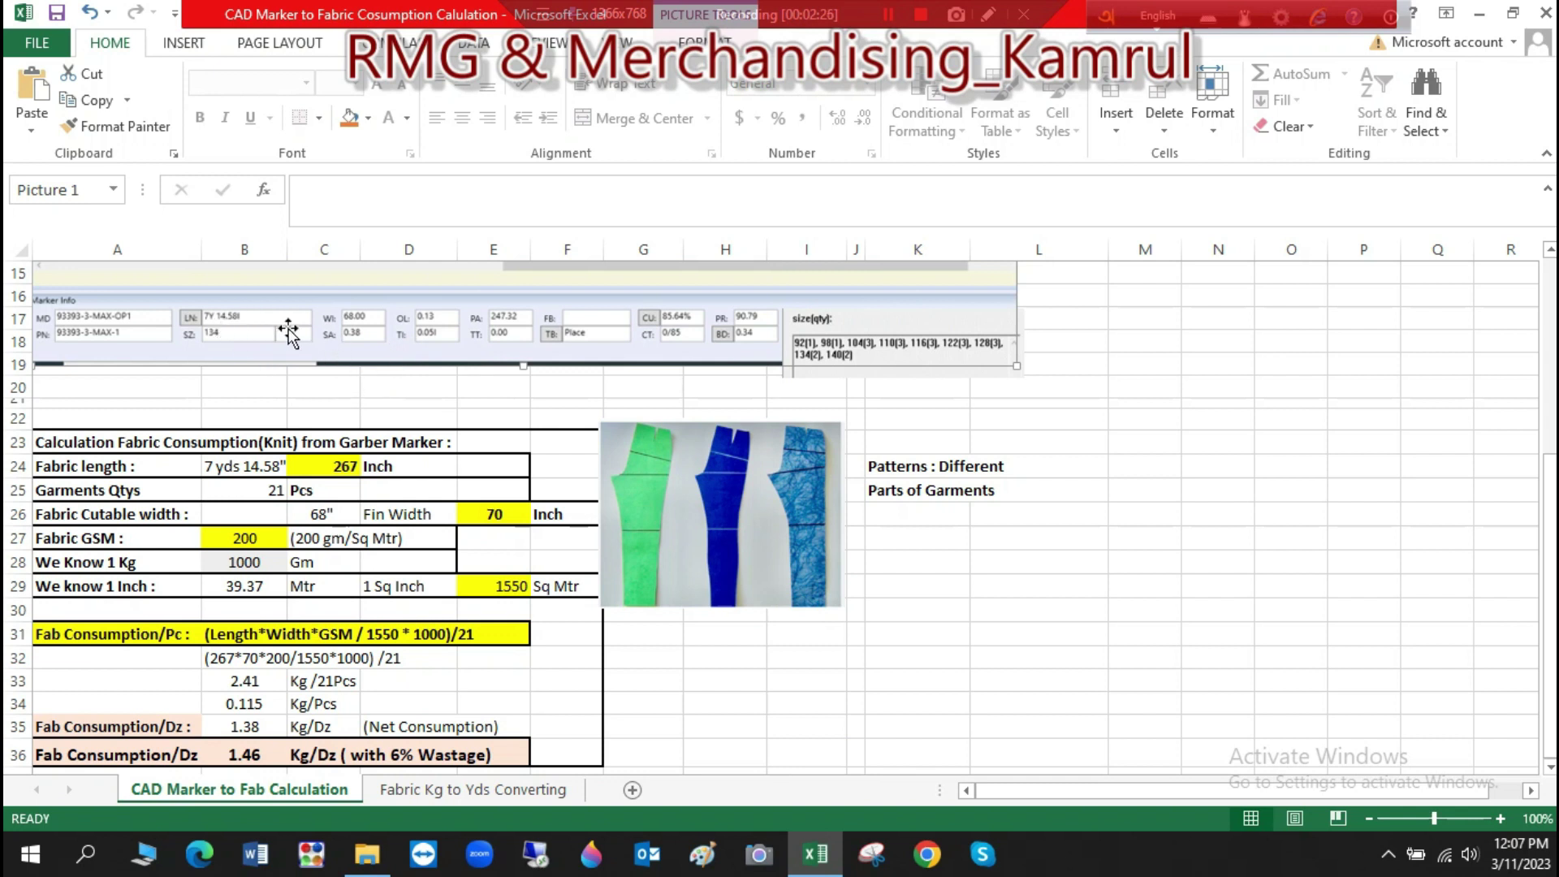
click(184, 475)
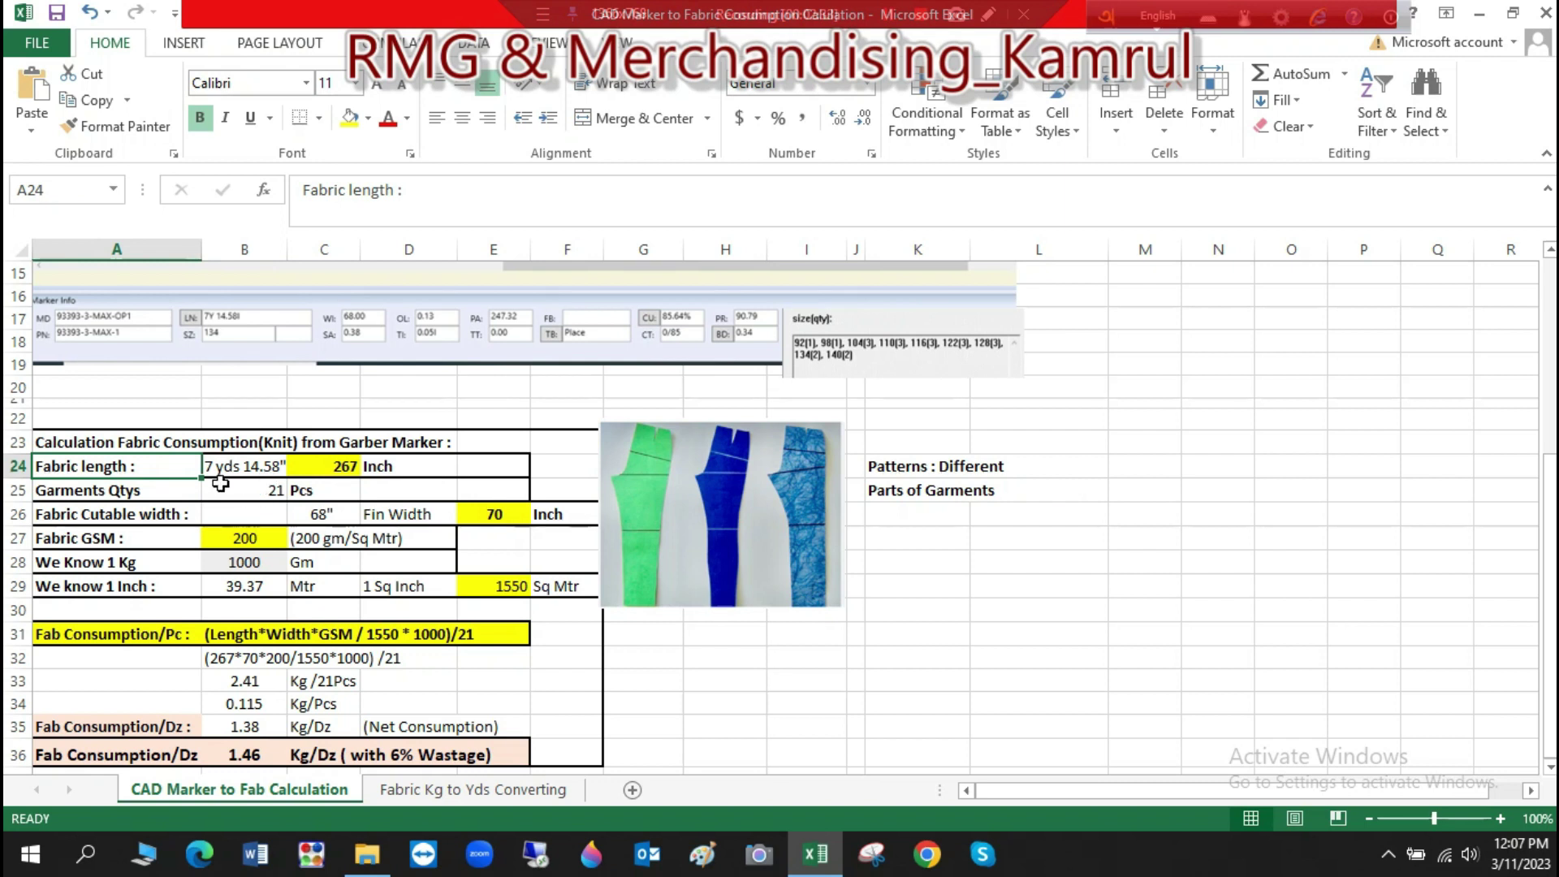
click(329, 476)
click(375, 468)
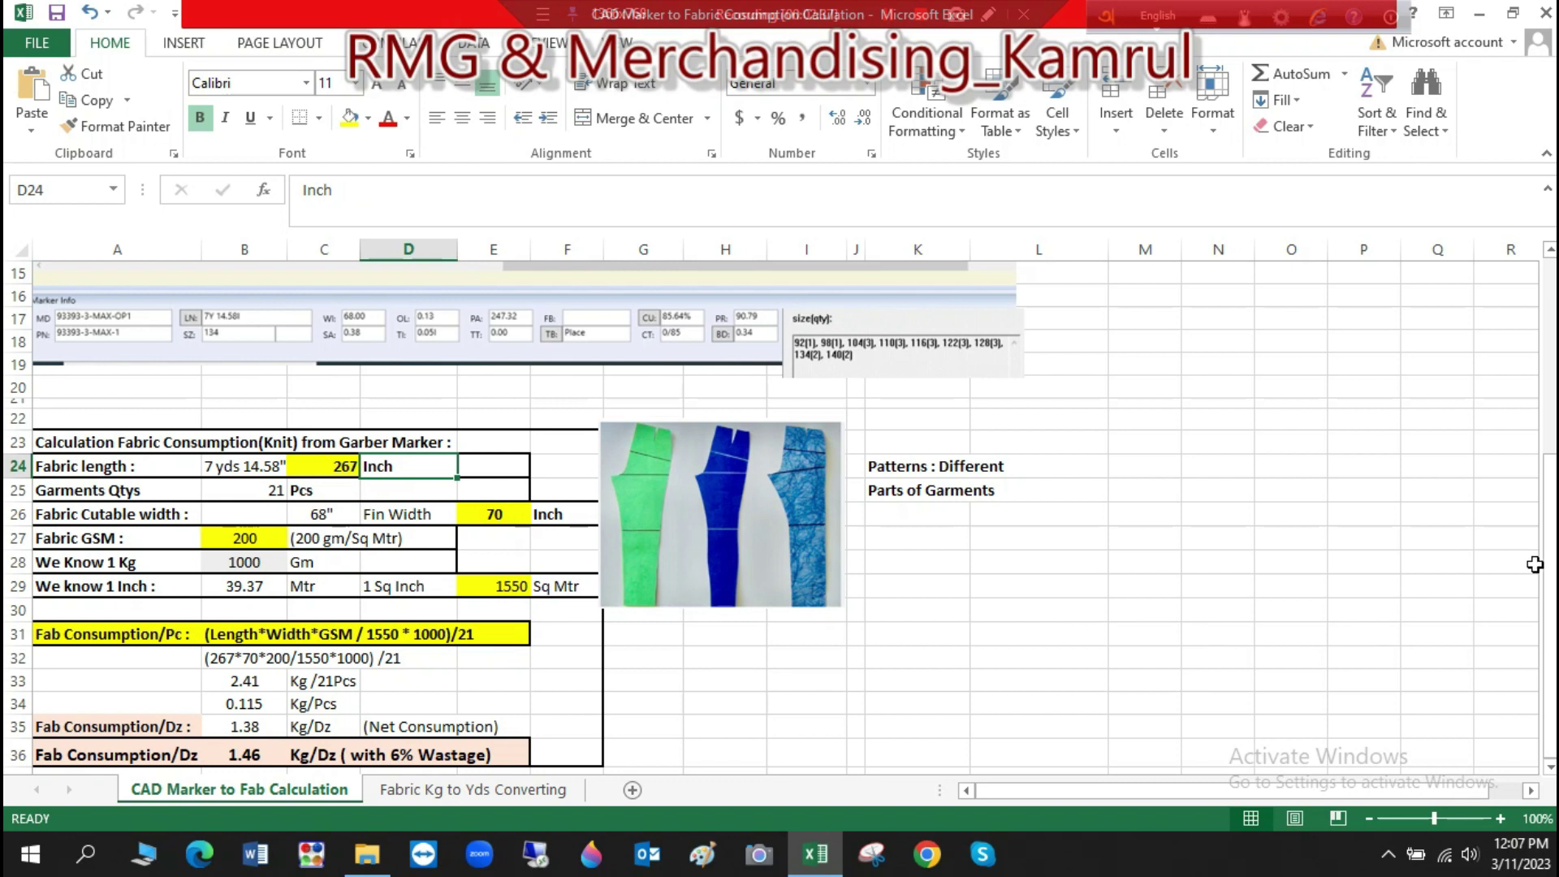
- Compare the size and quantity list beside the marker with the garments quantity in the calculation table
drag(1547, 563, 1546, 519)
click(371, 362)
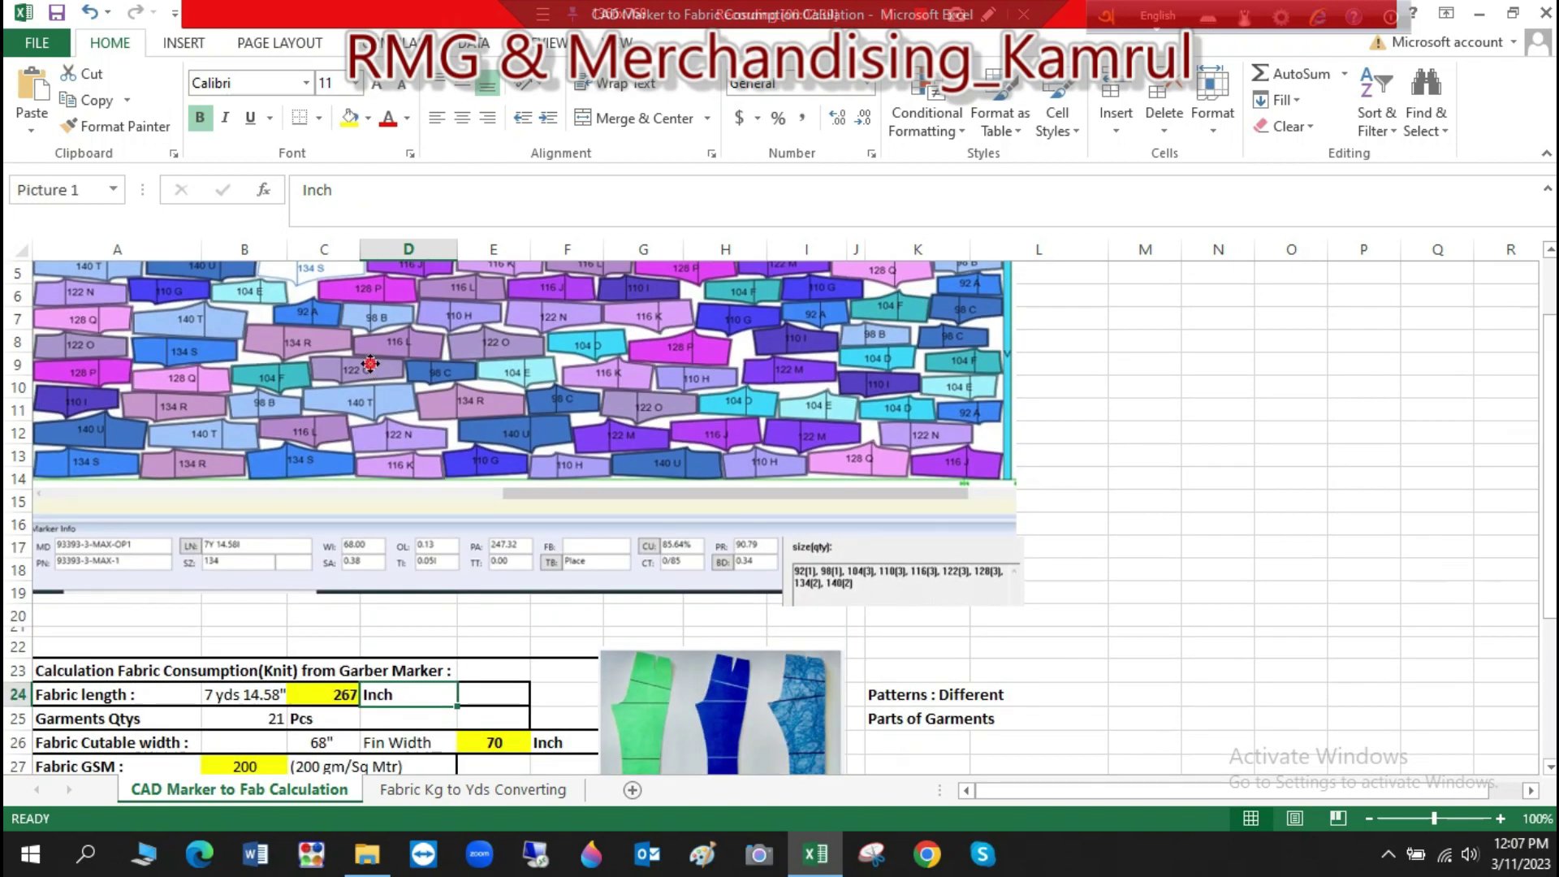
click(836, 574)
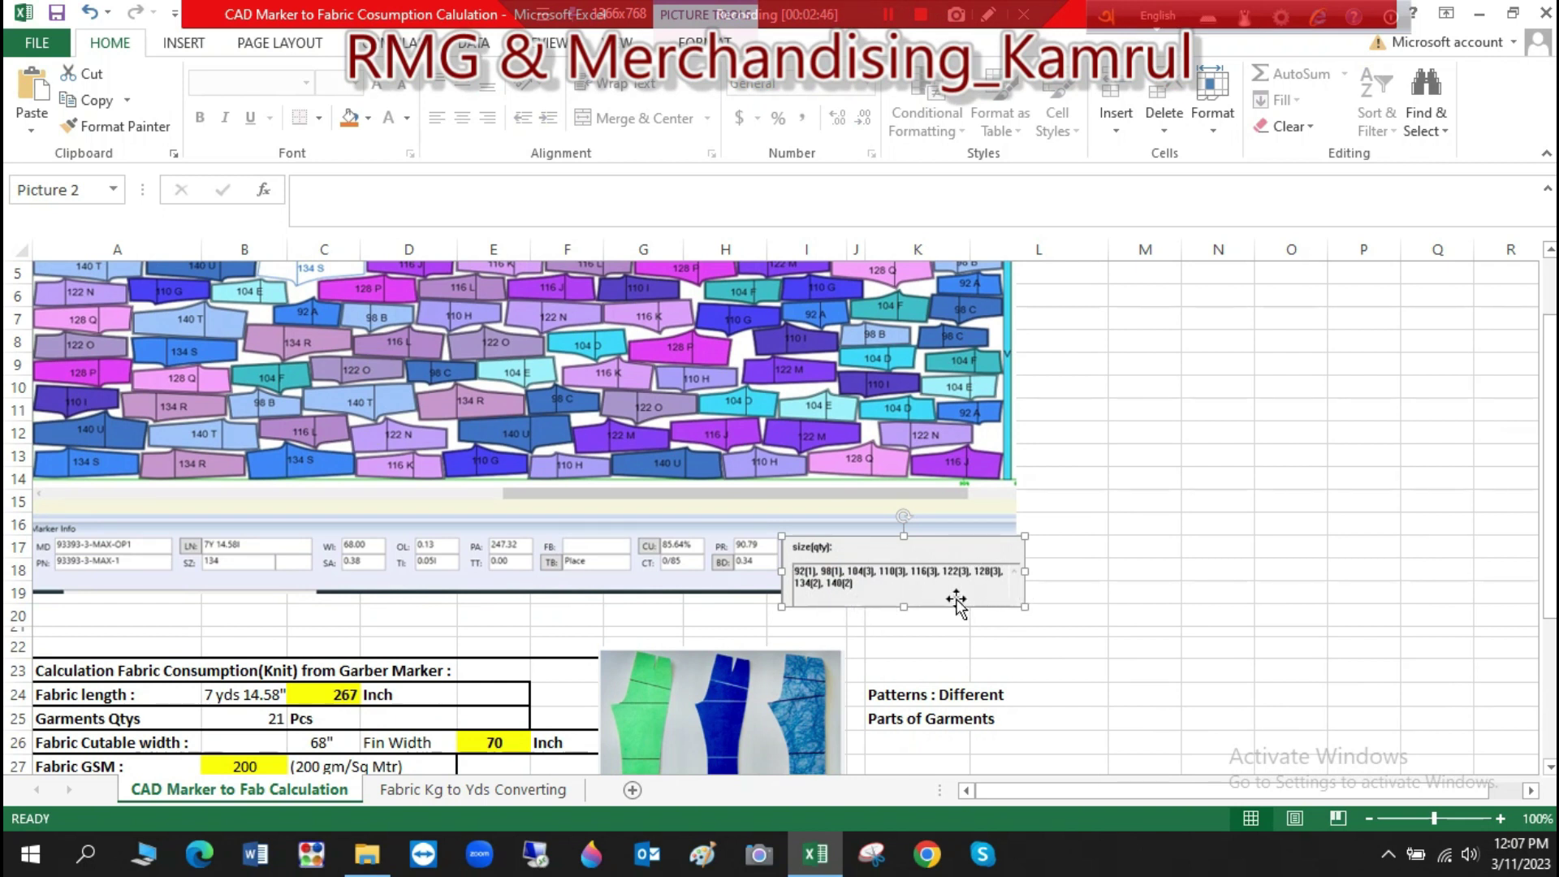
click(1150, 544)
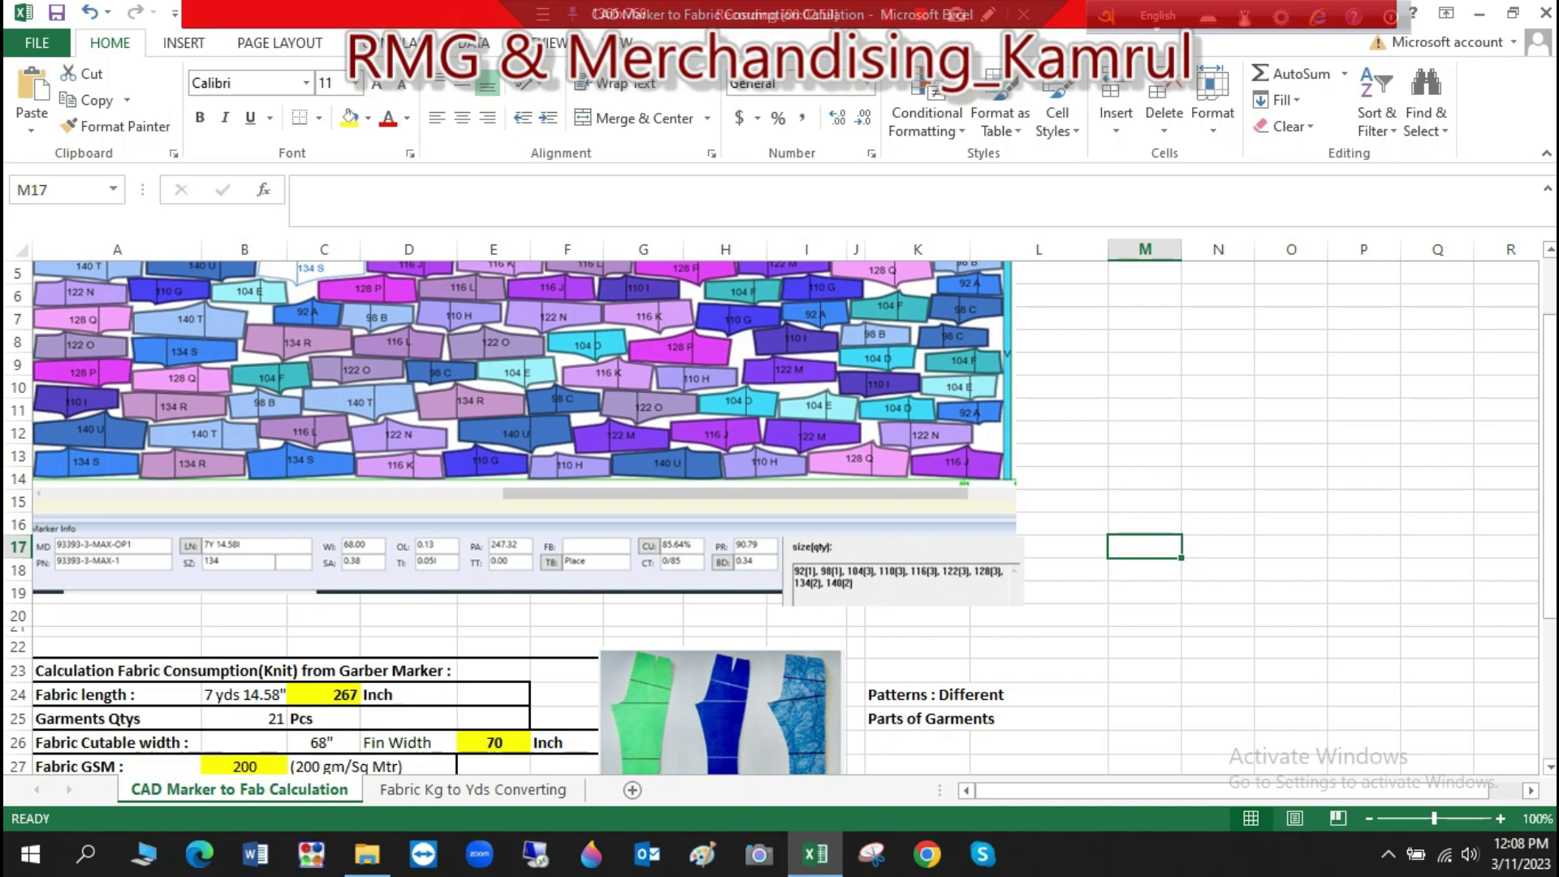
drag(1550, 471, 1550, 544)
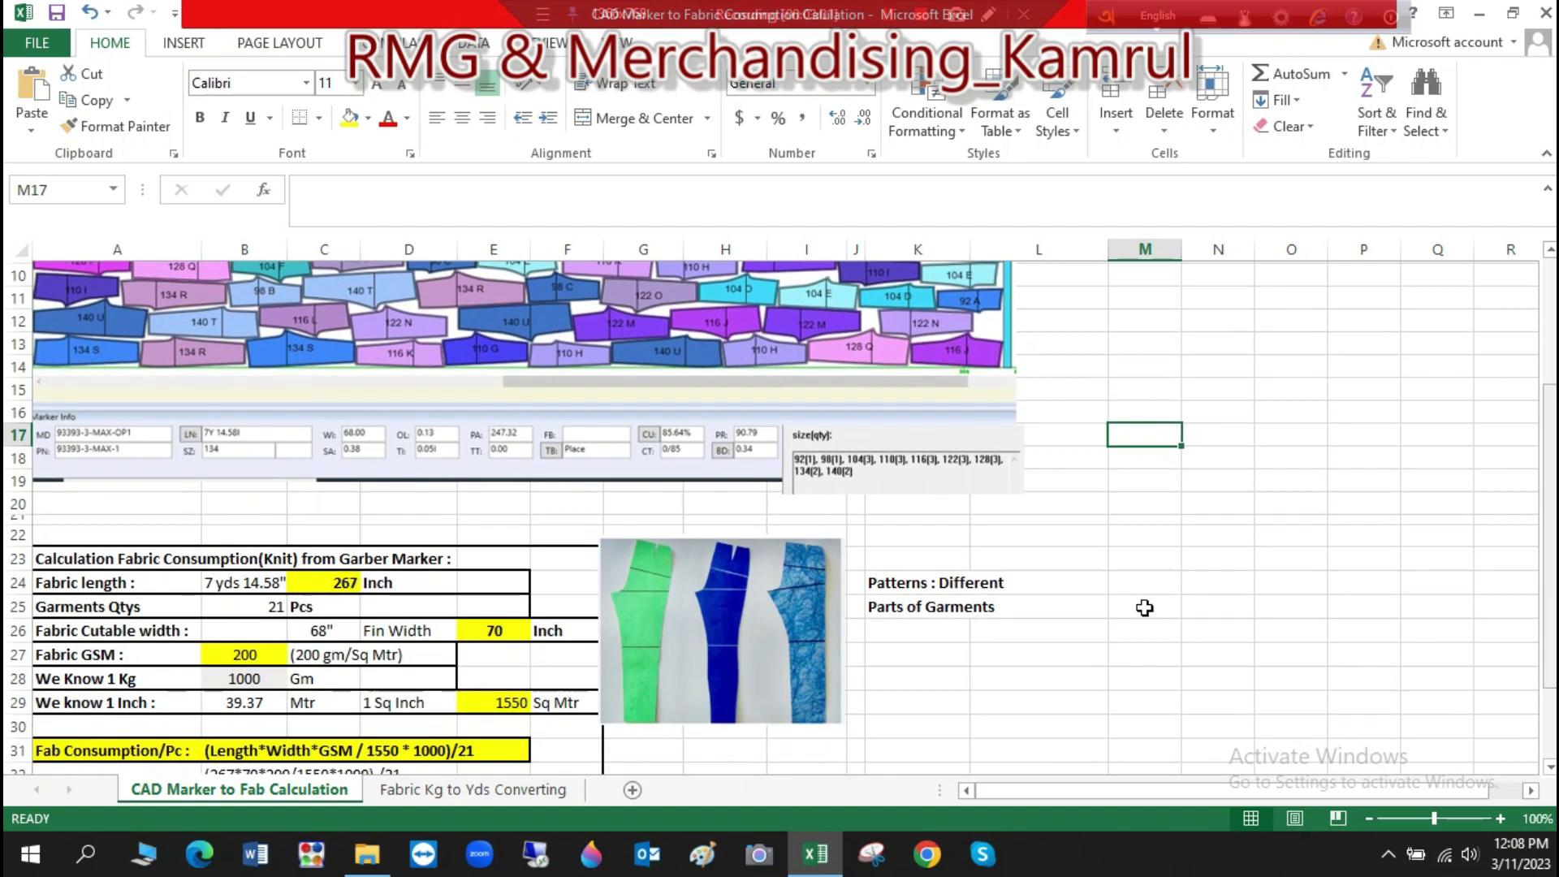
drag(1551, 455, 1550, 483)
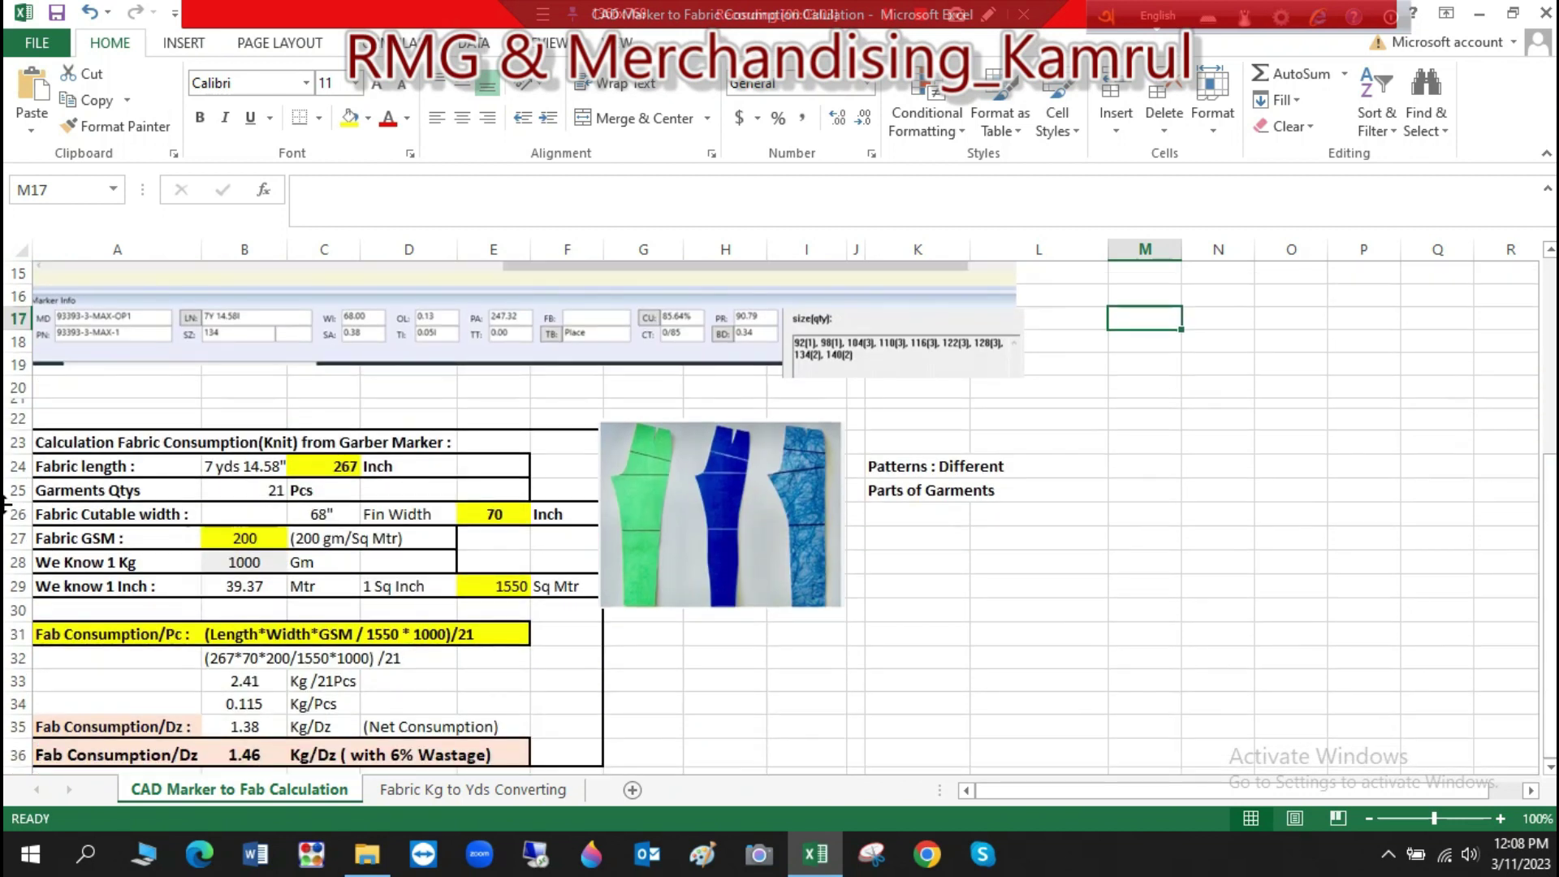
click(221, 491)
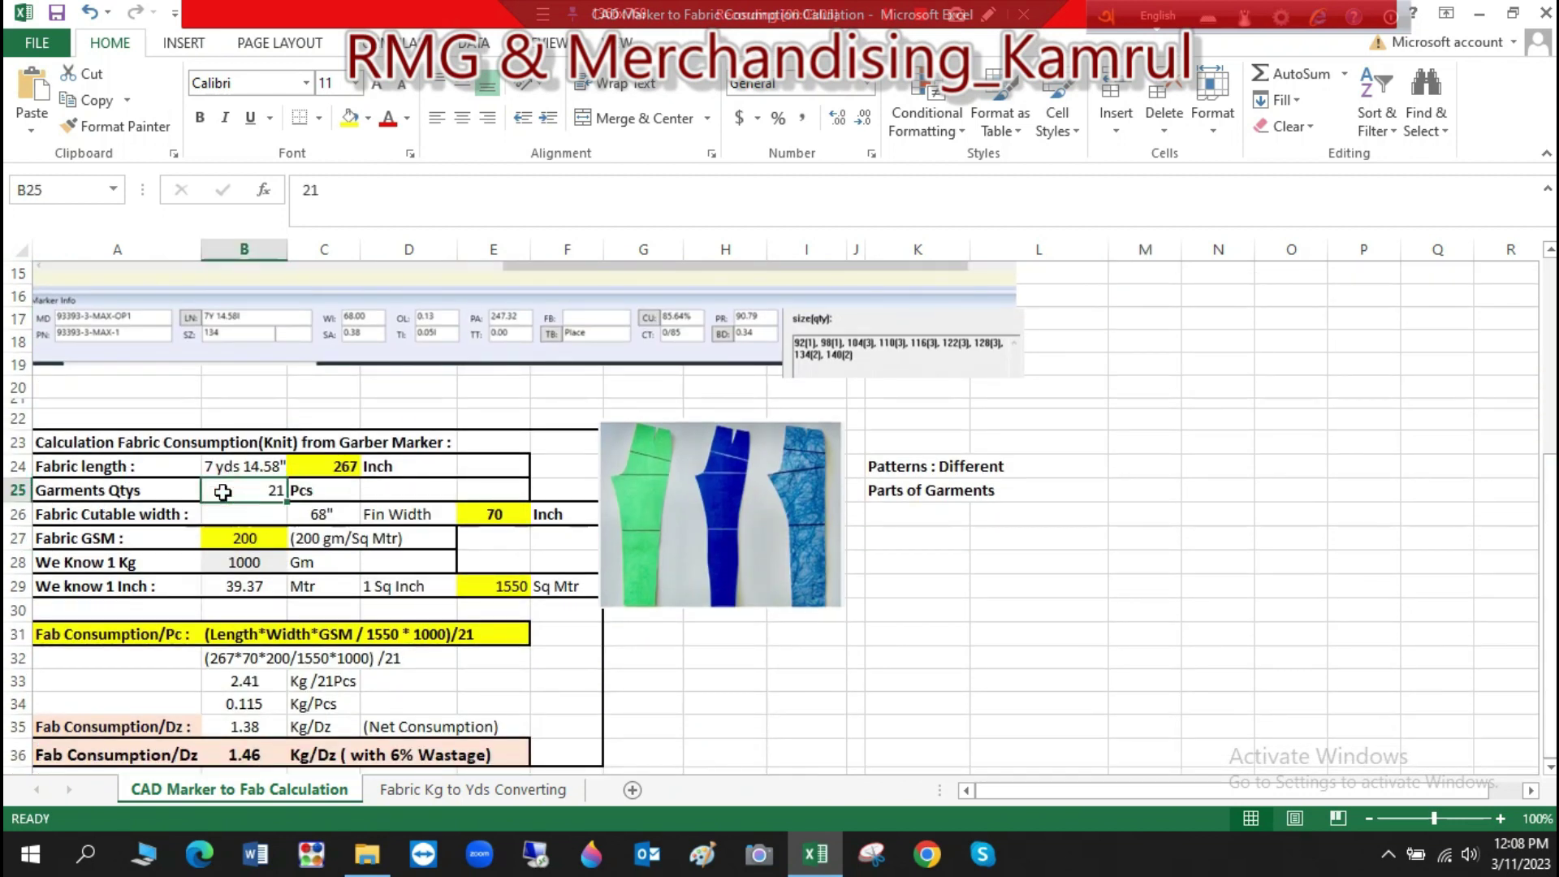
click(899, 659)
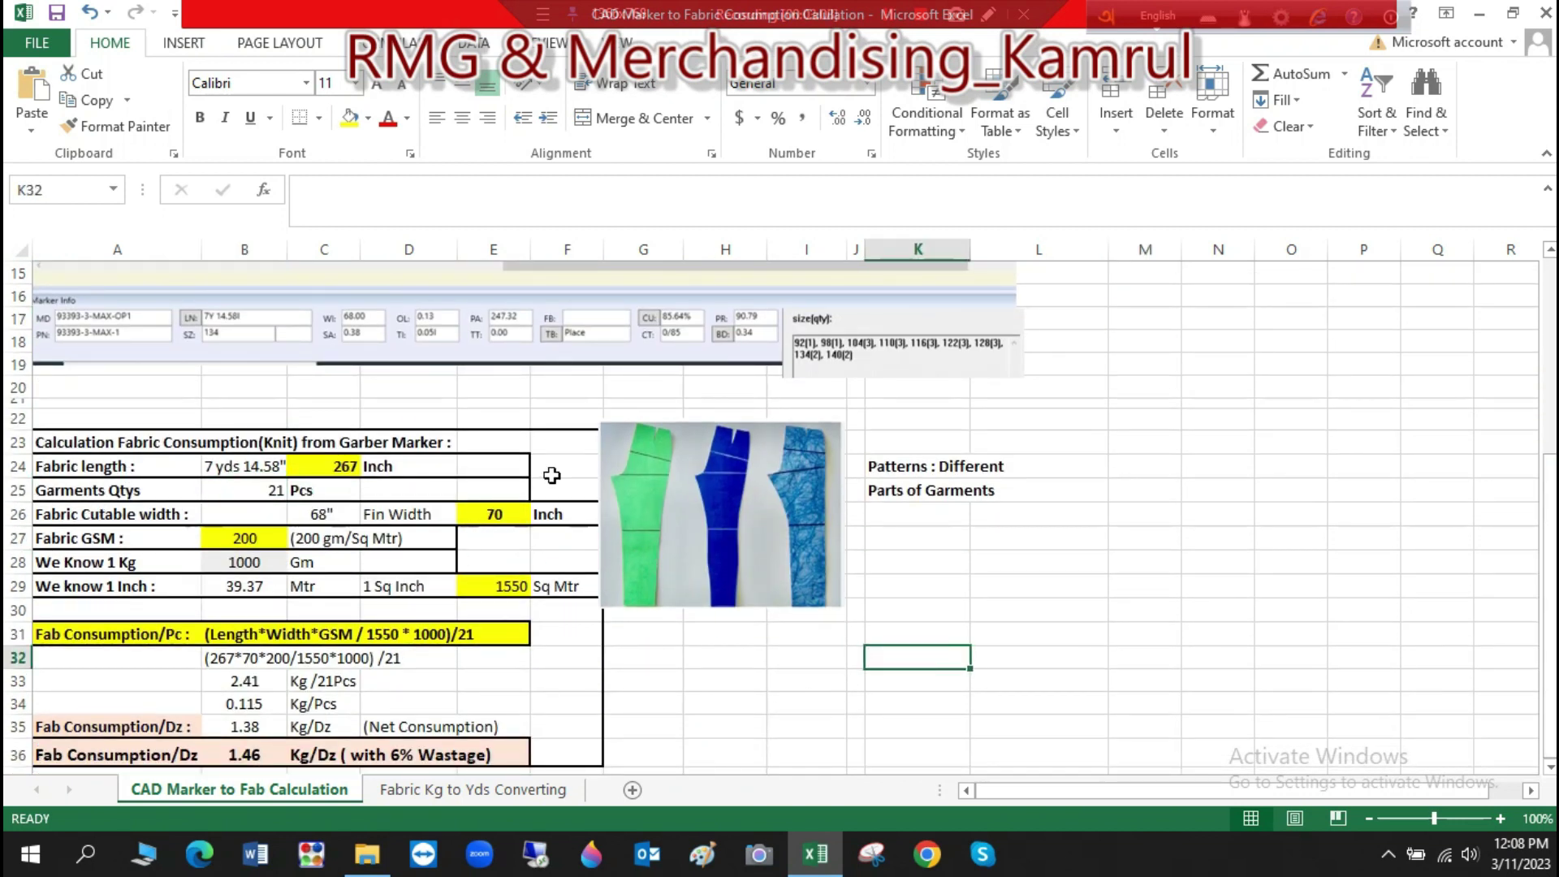
- Check the marker info width against the fabric cutable width and inspect the finished width formula
click(353, 324)
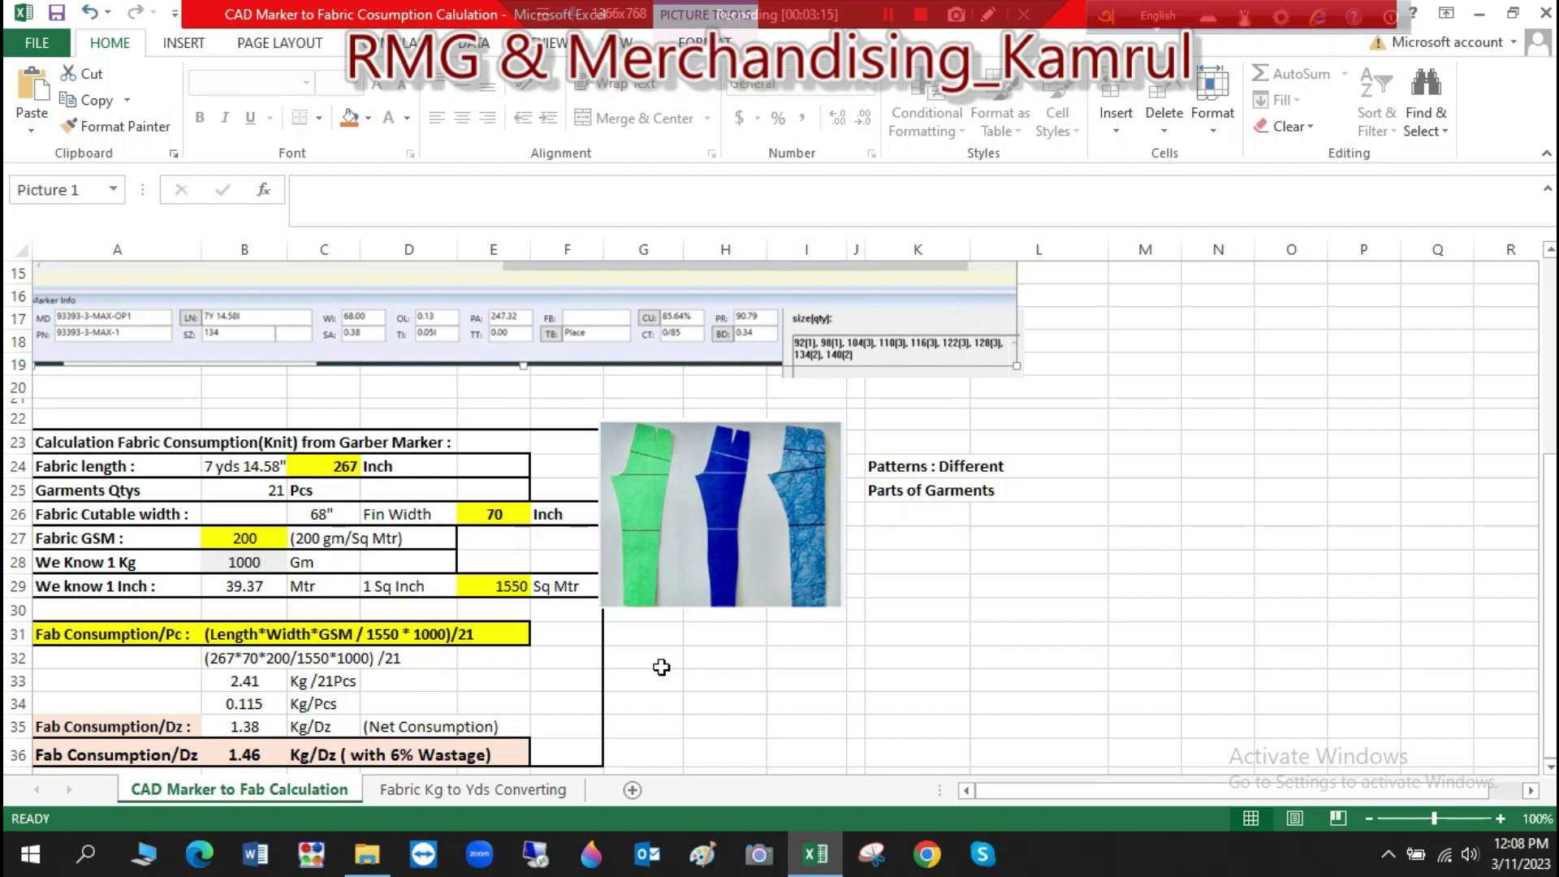
click(423, 516)
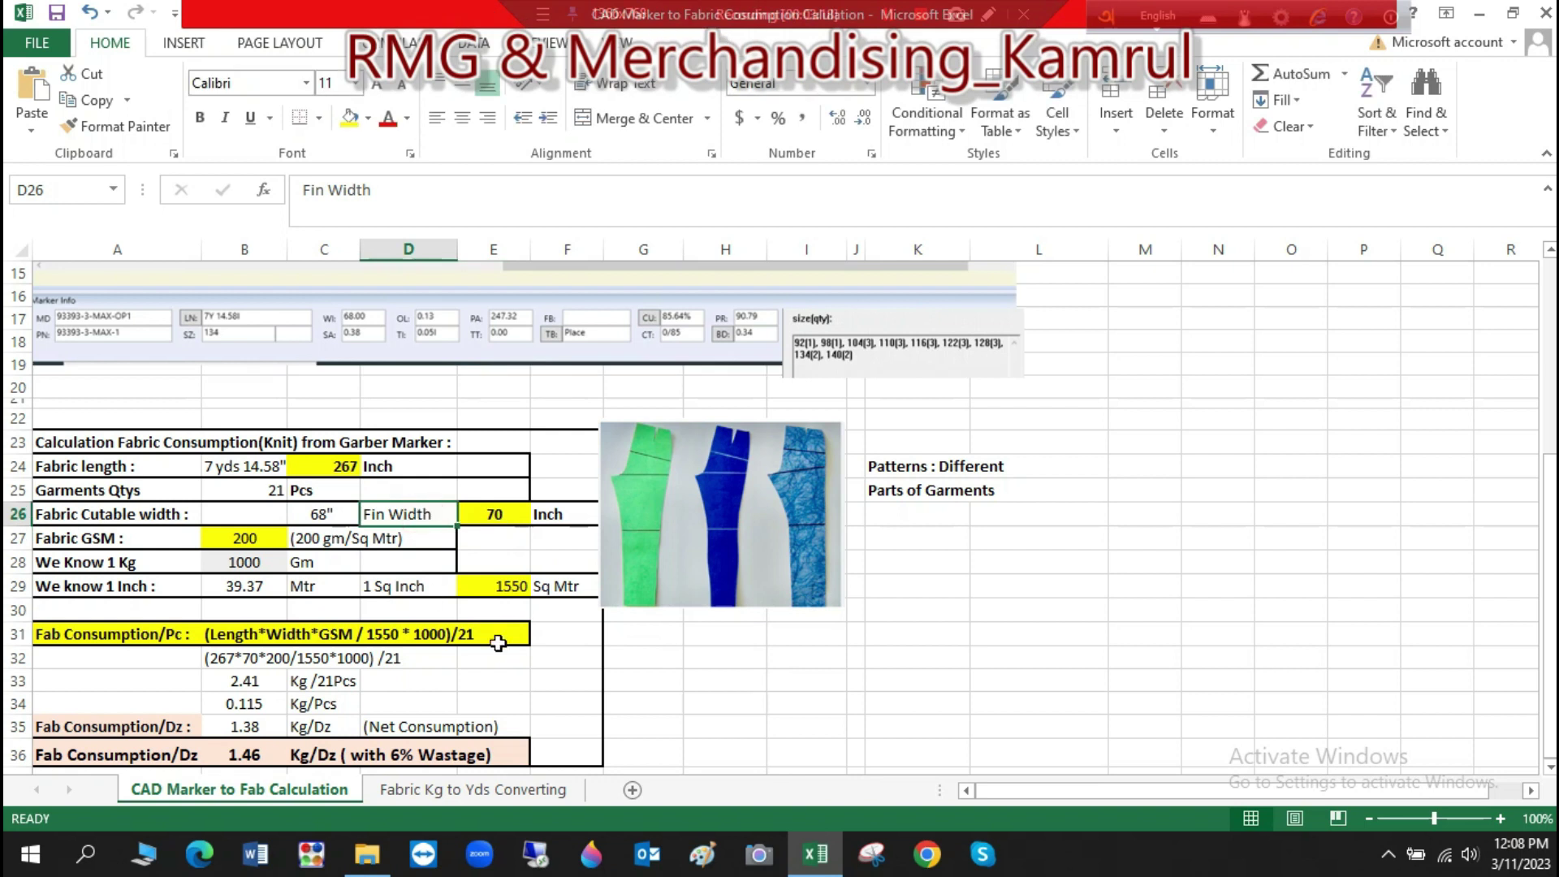
click(308, 521)
click(393, 514)
click(492, 511)
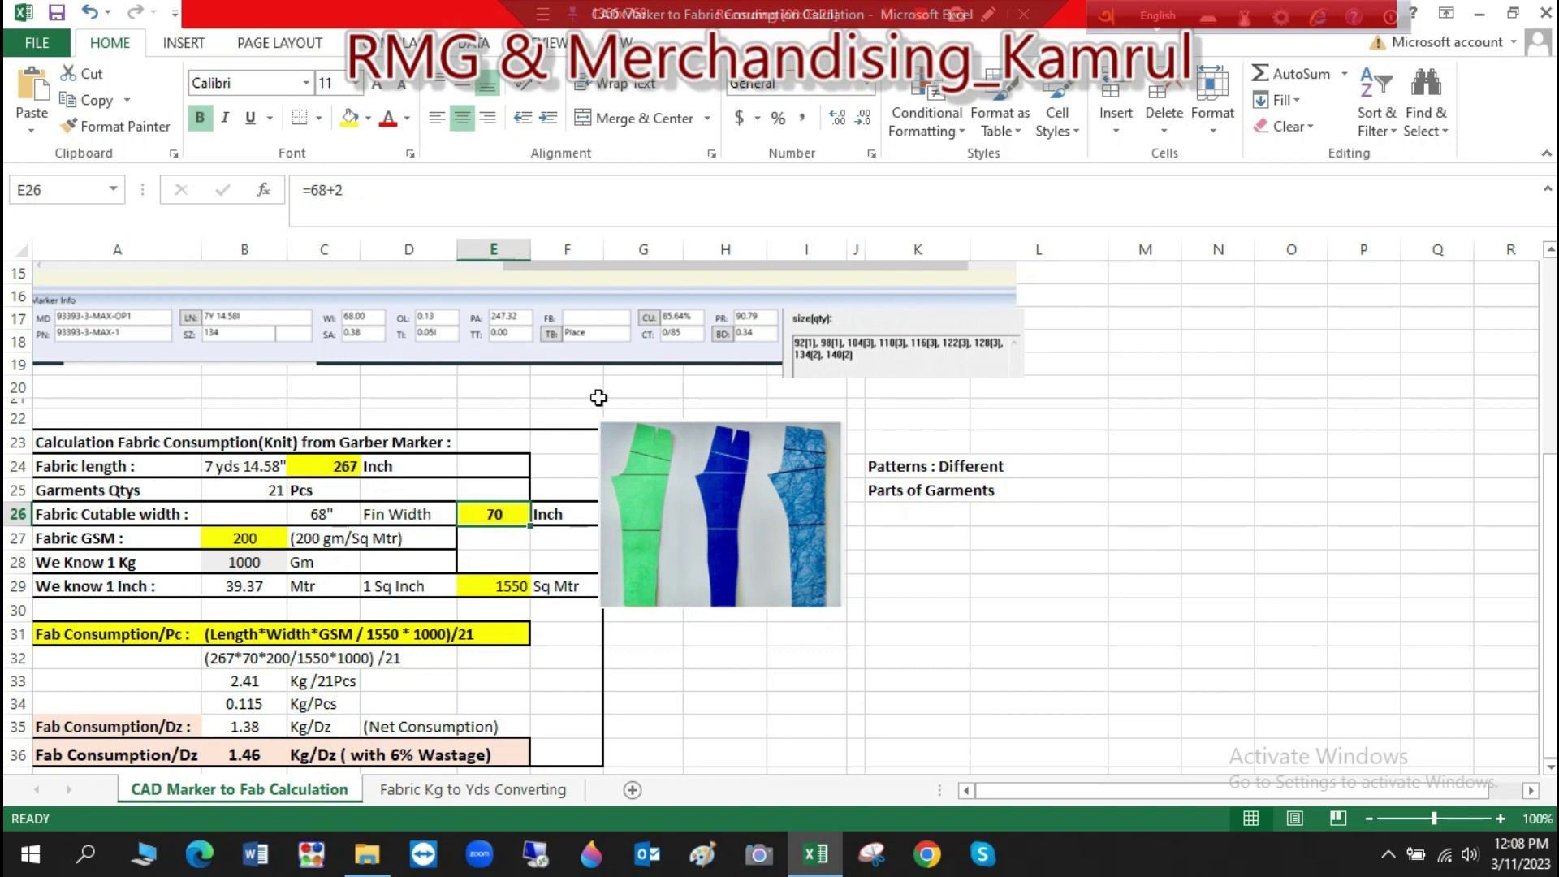
- Review the fabric GSM, the kilogram-to-gram and the inch-to-metre conversion rows
click(221, 542)
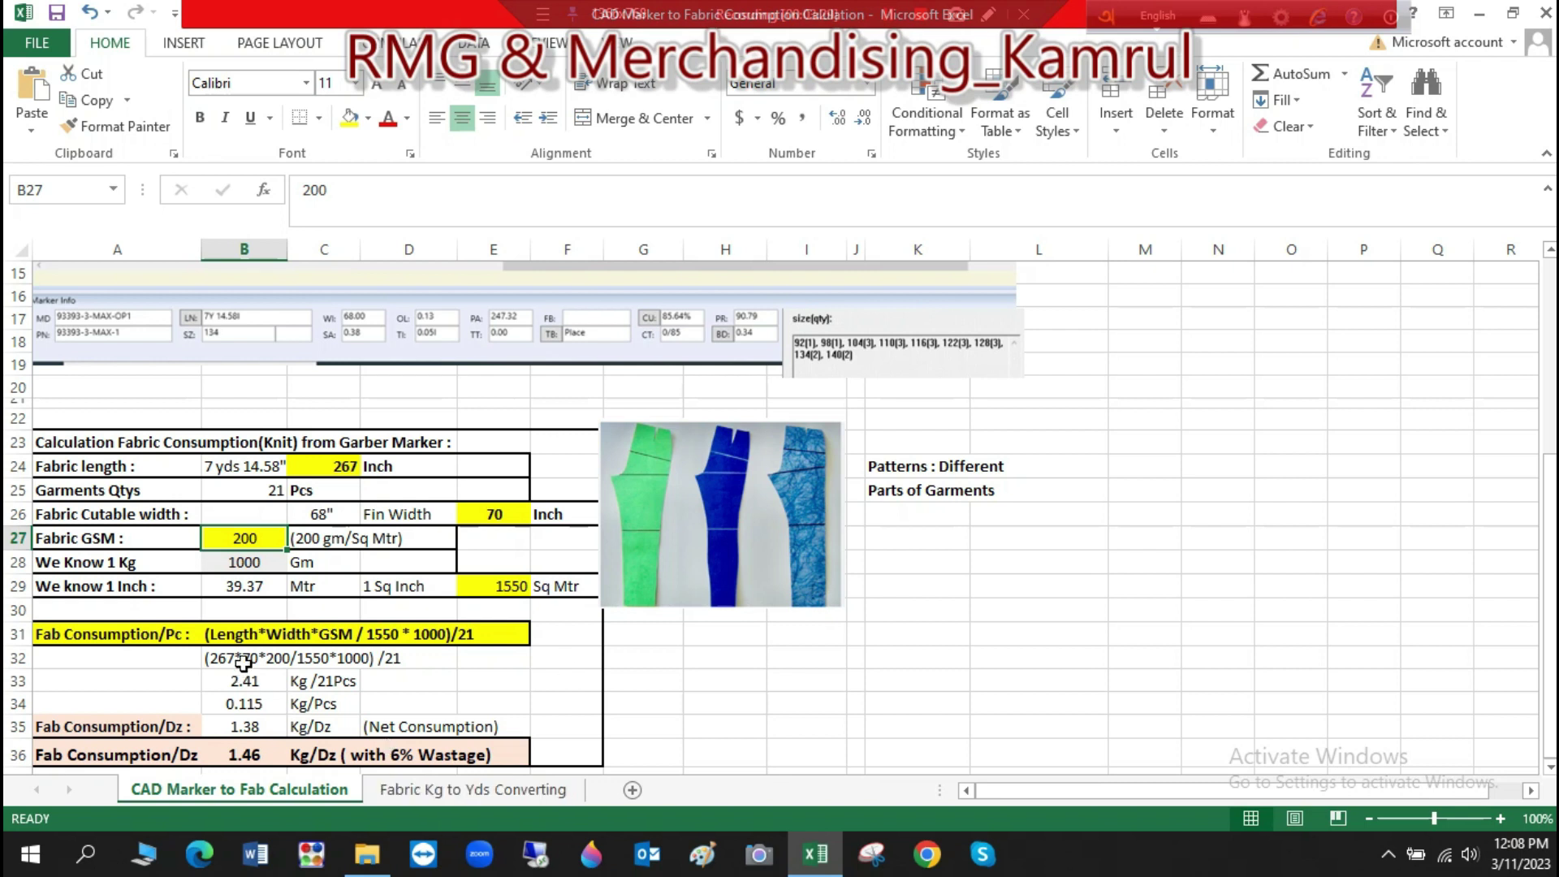
click(177, 566)
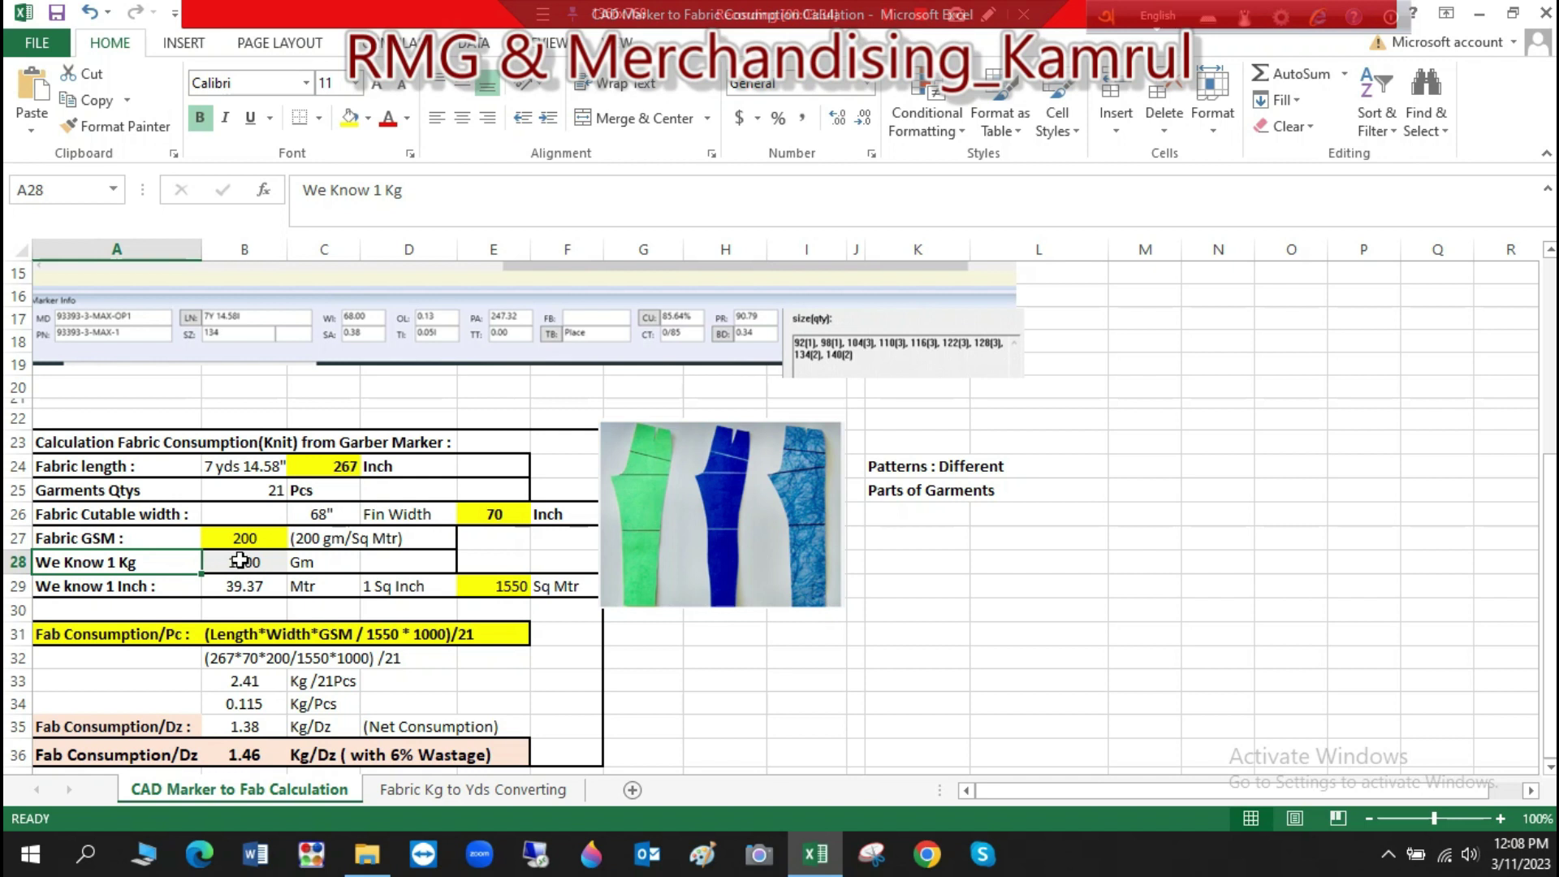
click(170, 586)
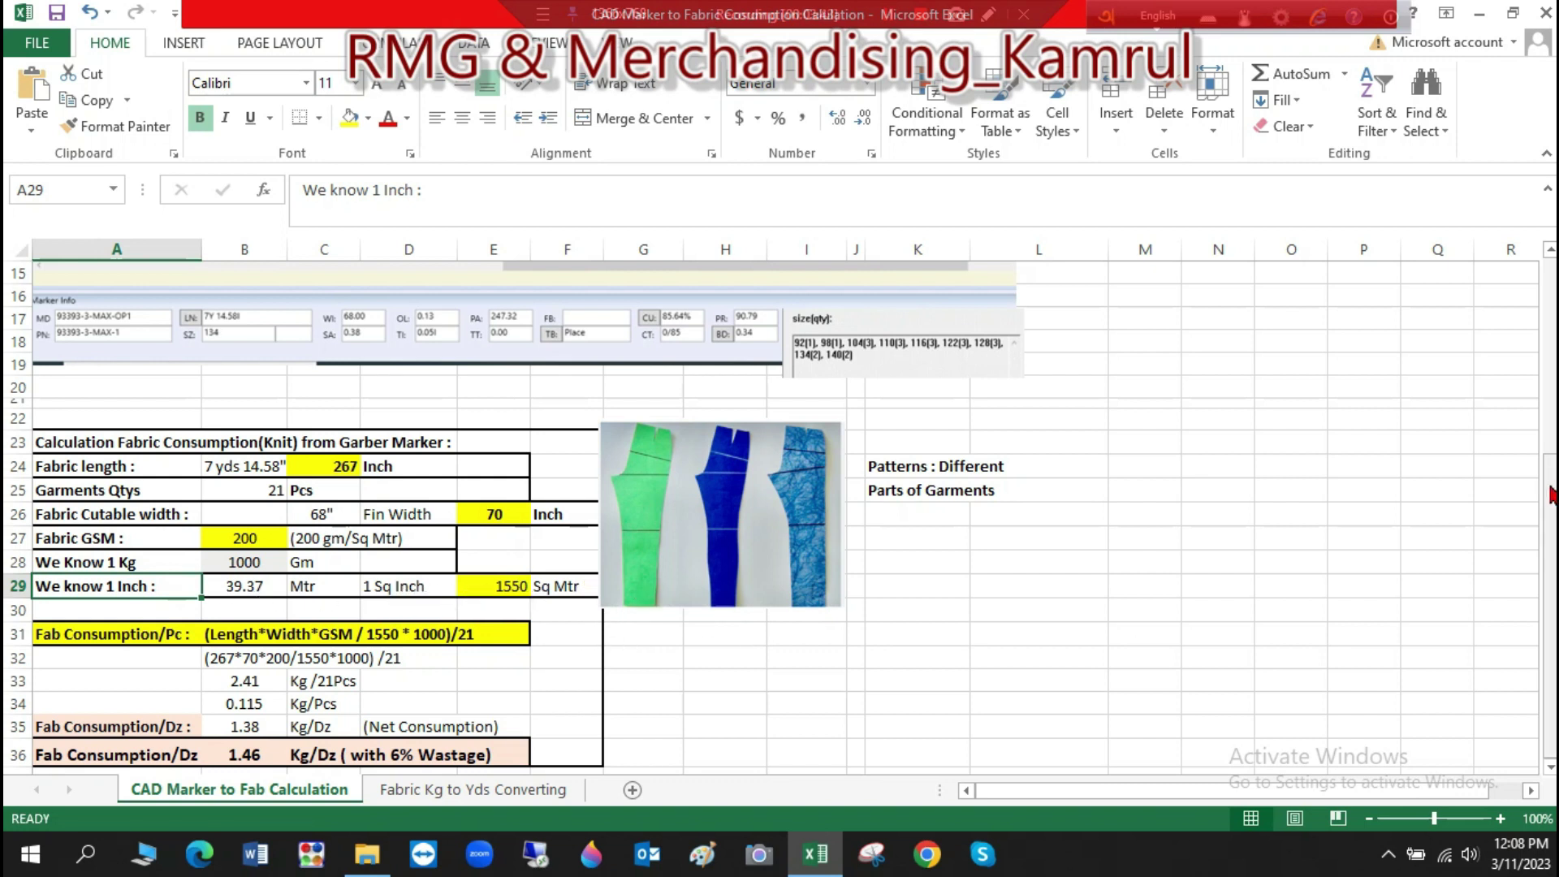
drag(1551, 498, 1551, 497)
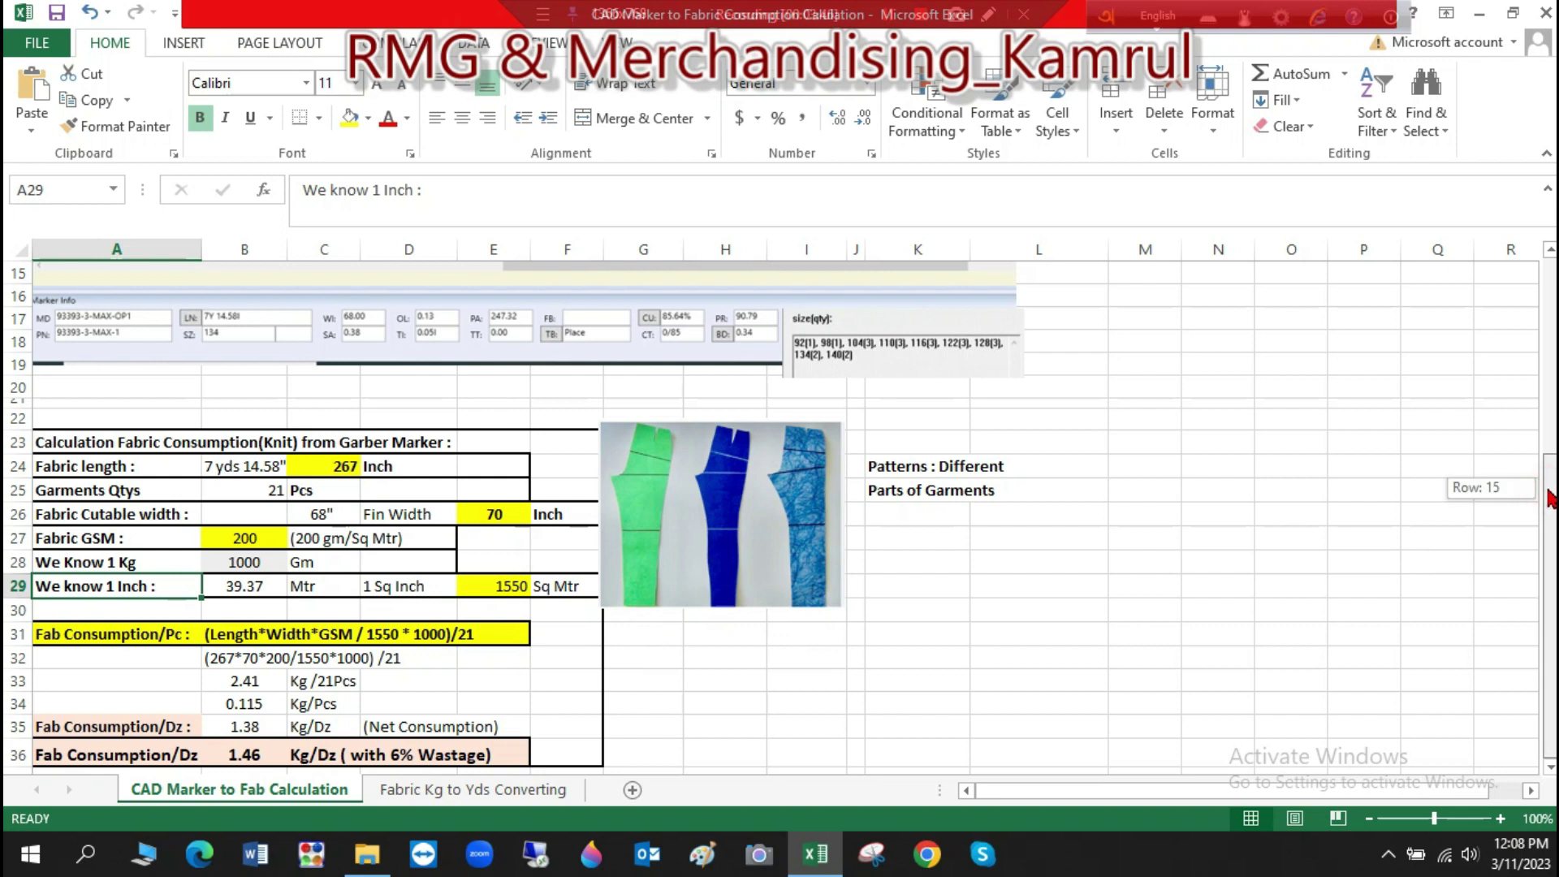
drag(1551, 497, 1550, 498)
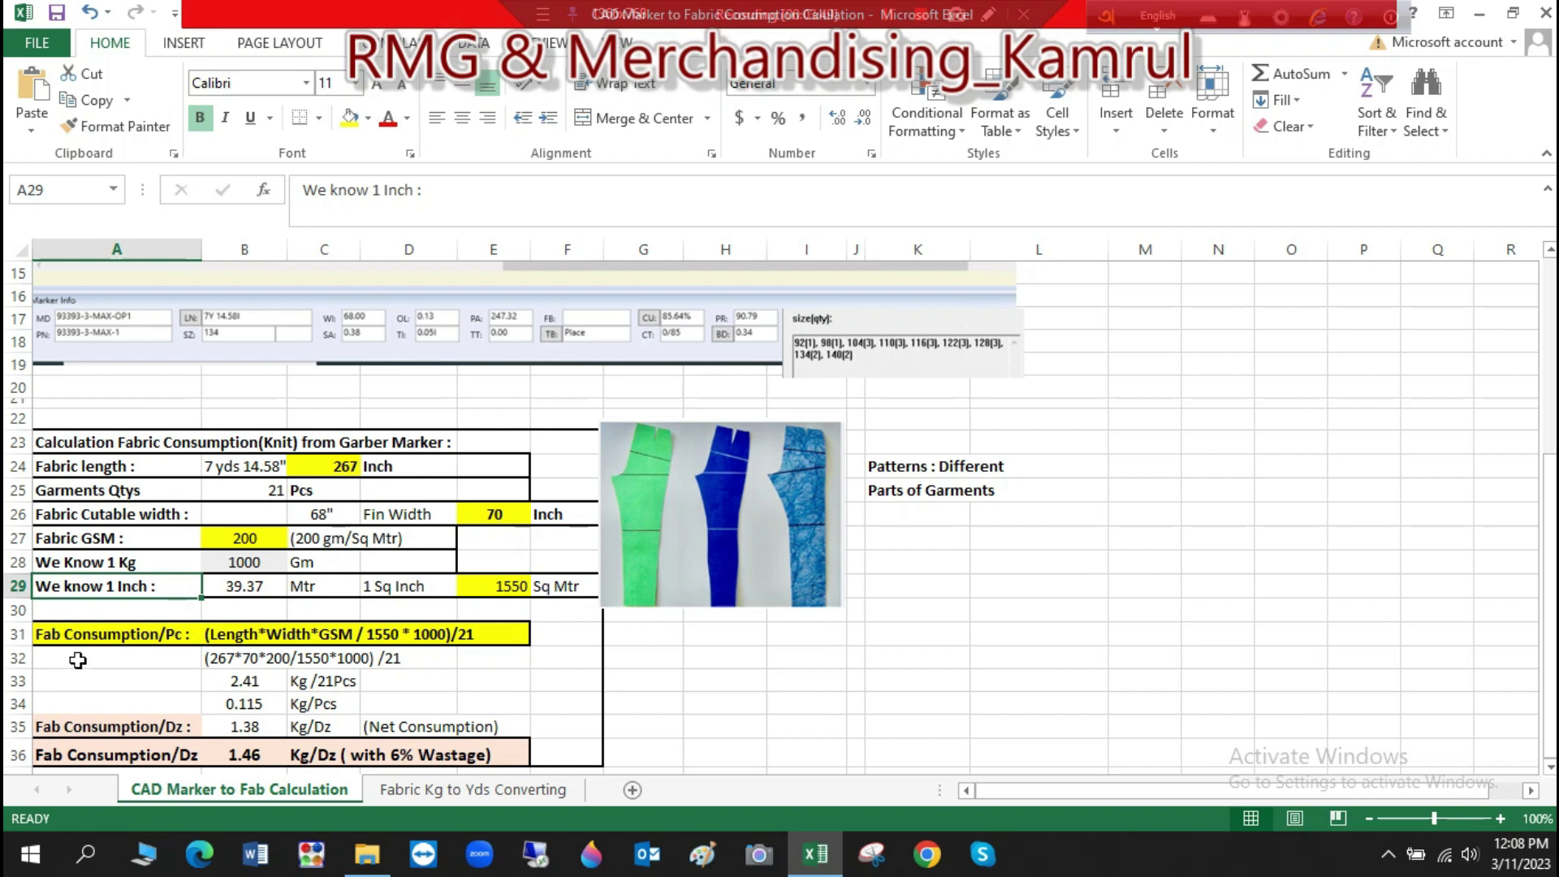
- Examine the fabric consumption per piece formula and the written-out calculation beneath it
drag(77, 636, 572, 640)
click(854, 679)
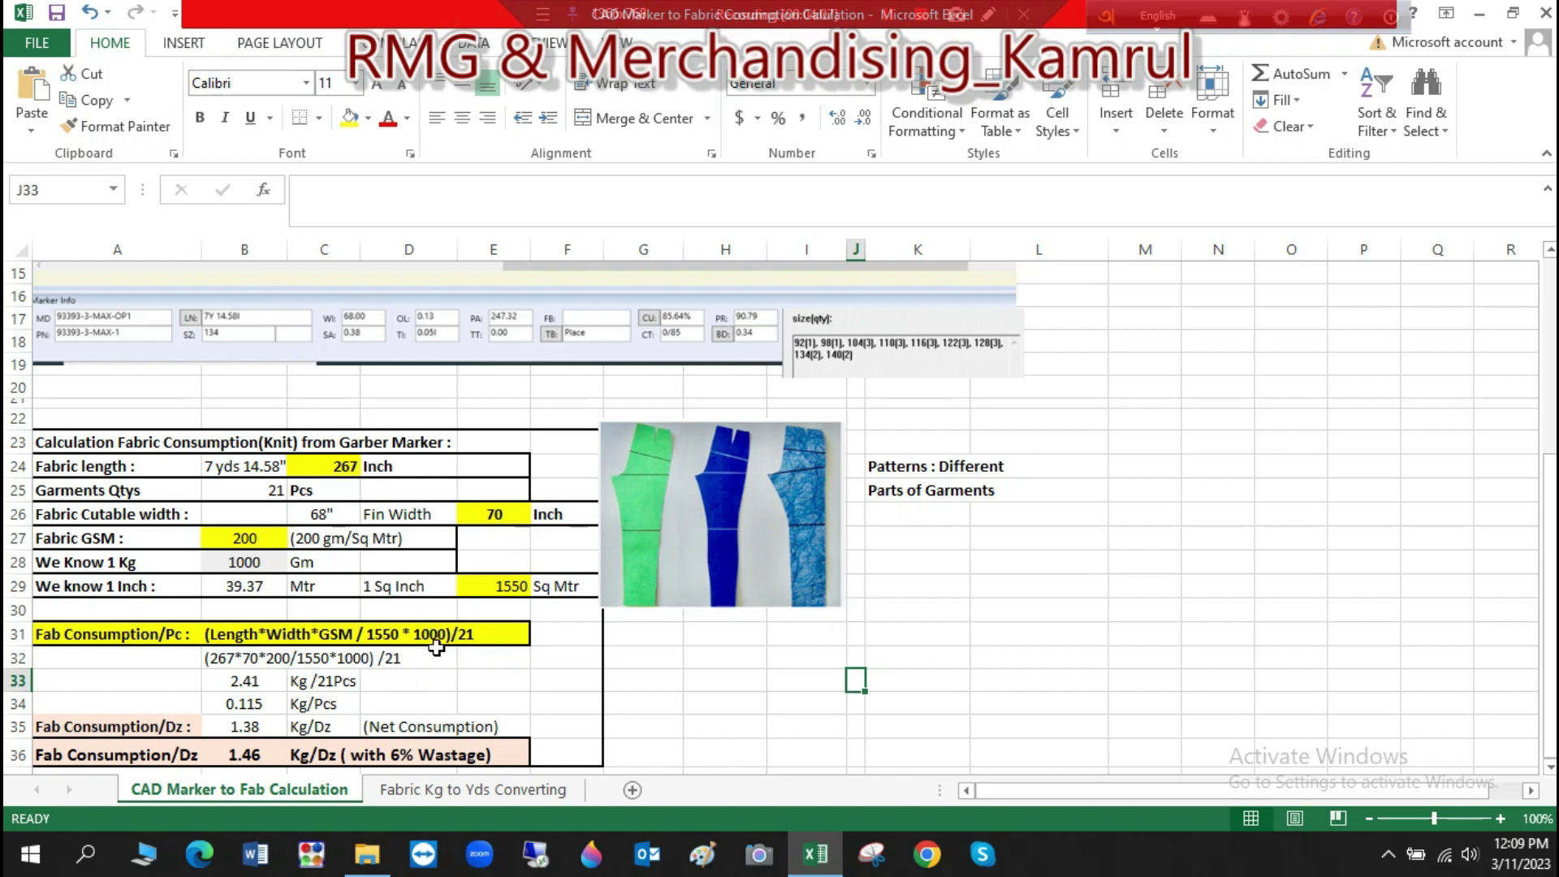
click(239, 568)
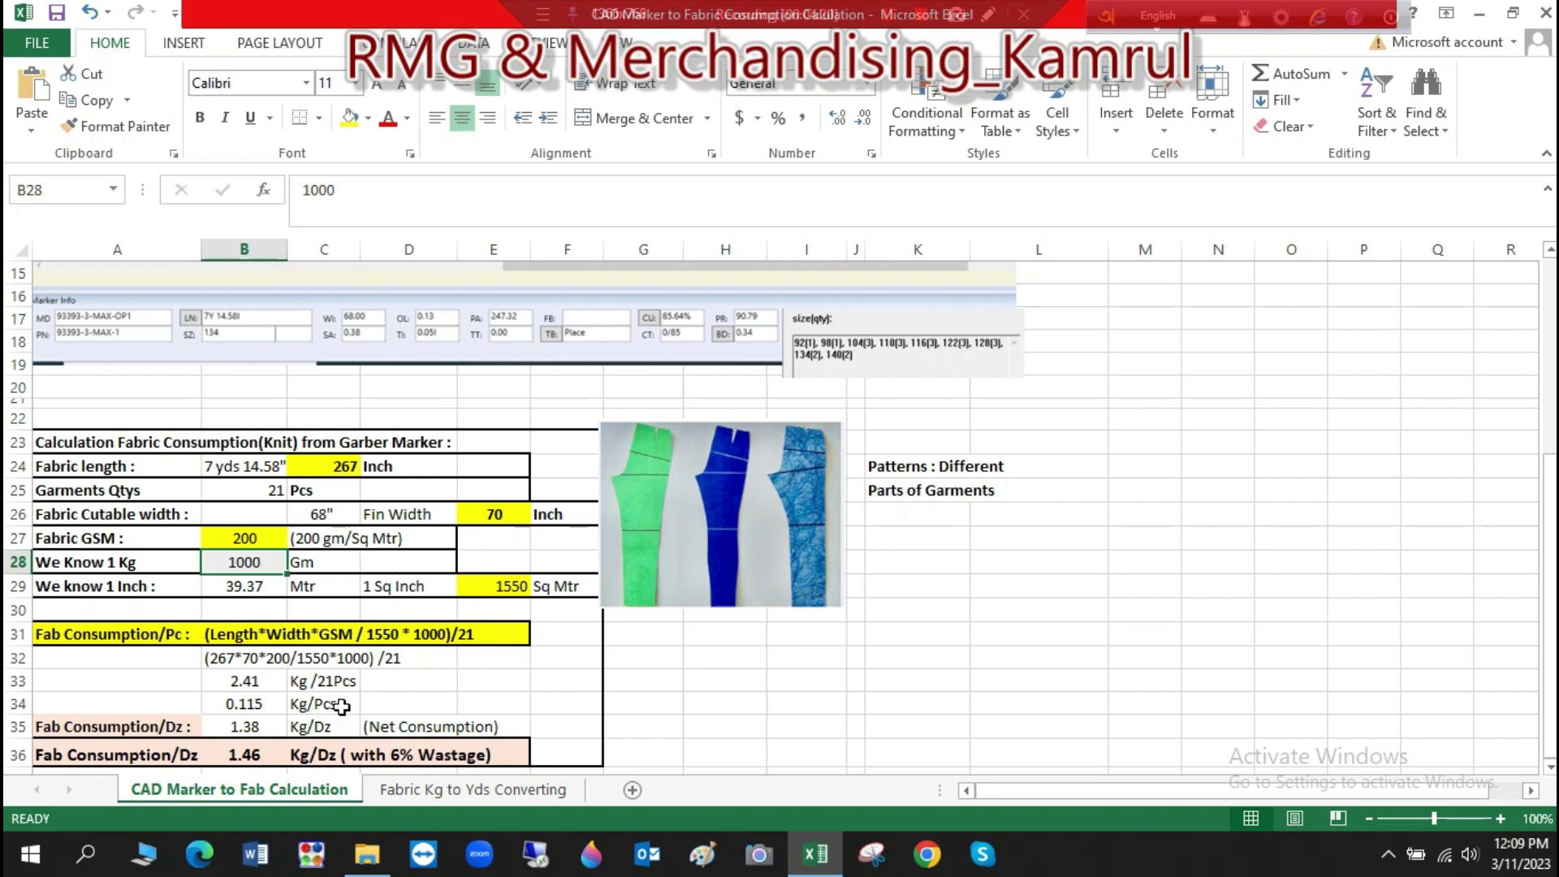
click(435, 658)
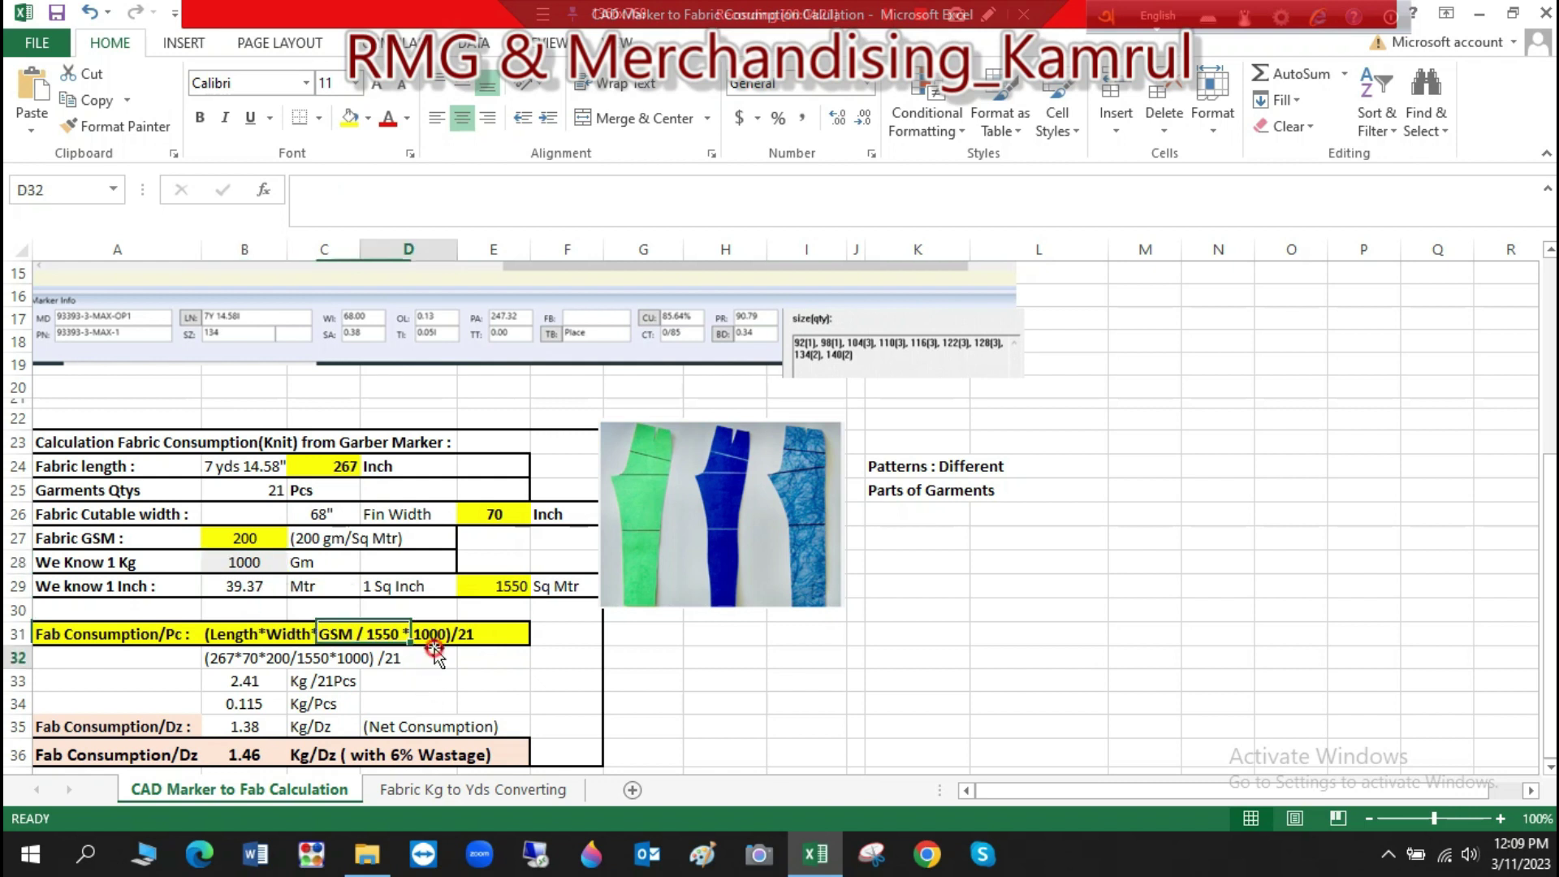
click(490, 665)
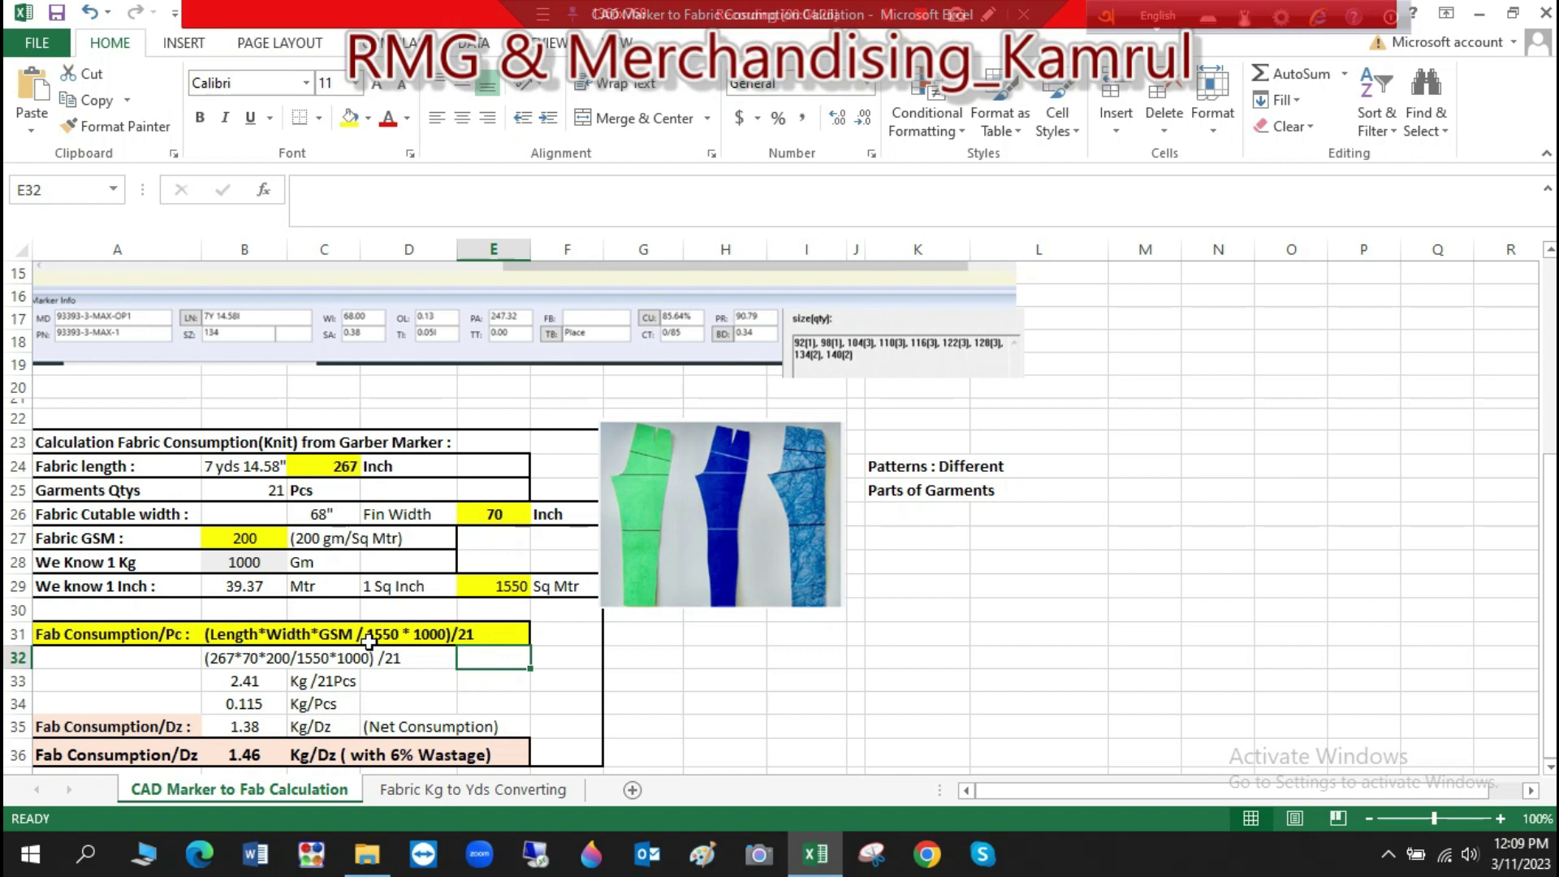
click(502, 637)
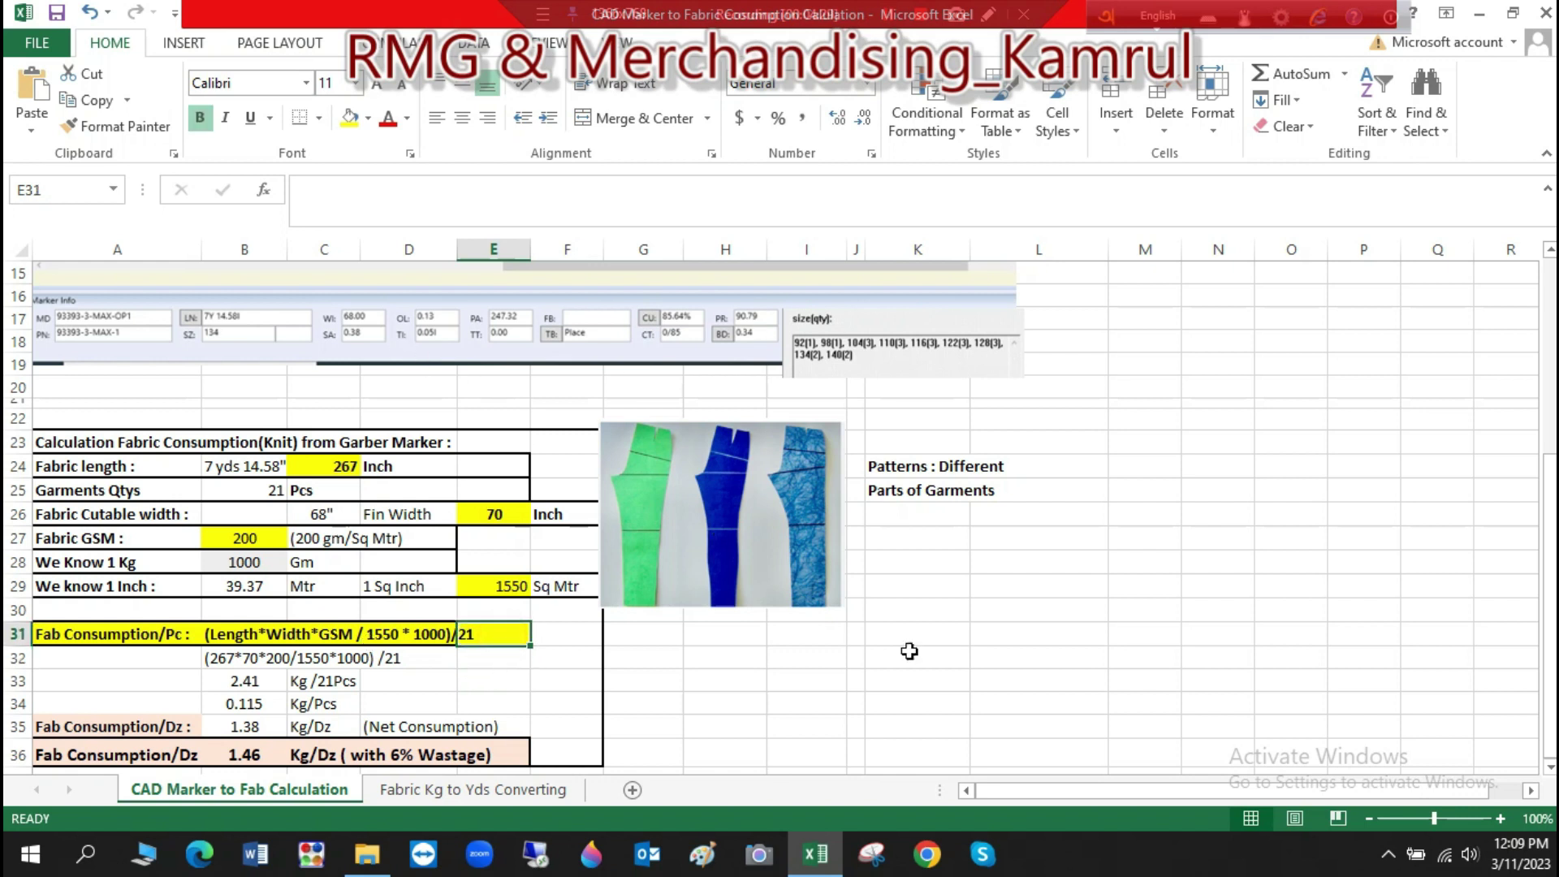
scroll(950, 668, up, 2)
scroll(963, 727, down, 1)
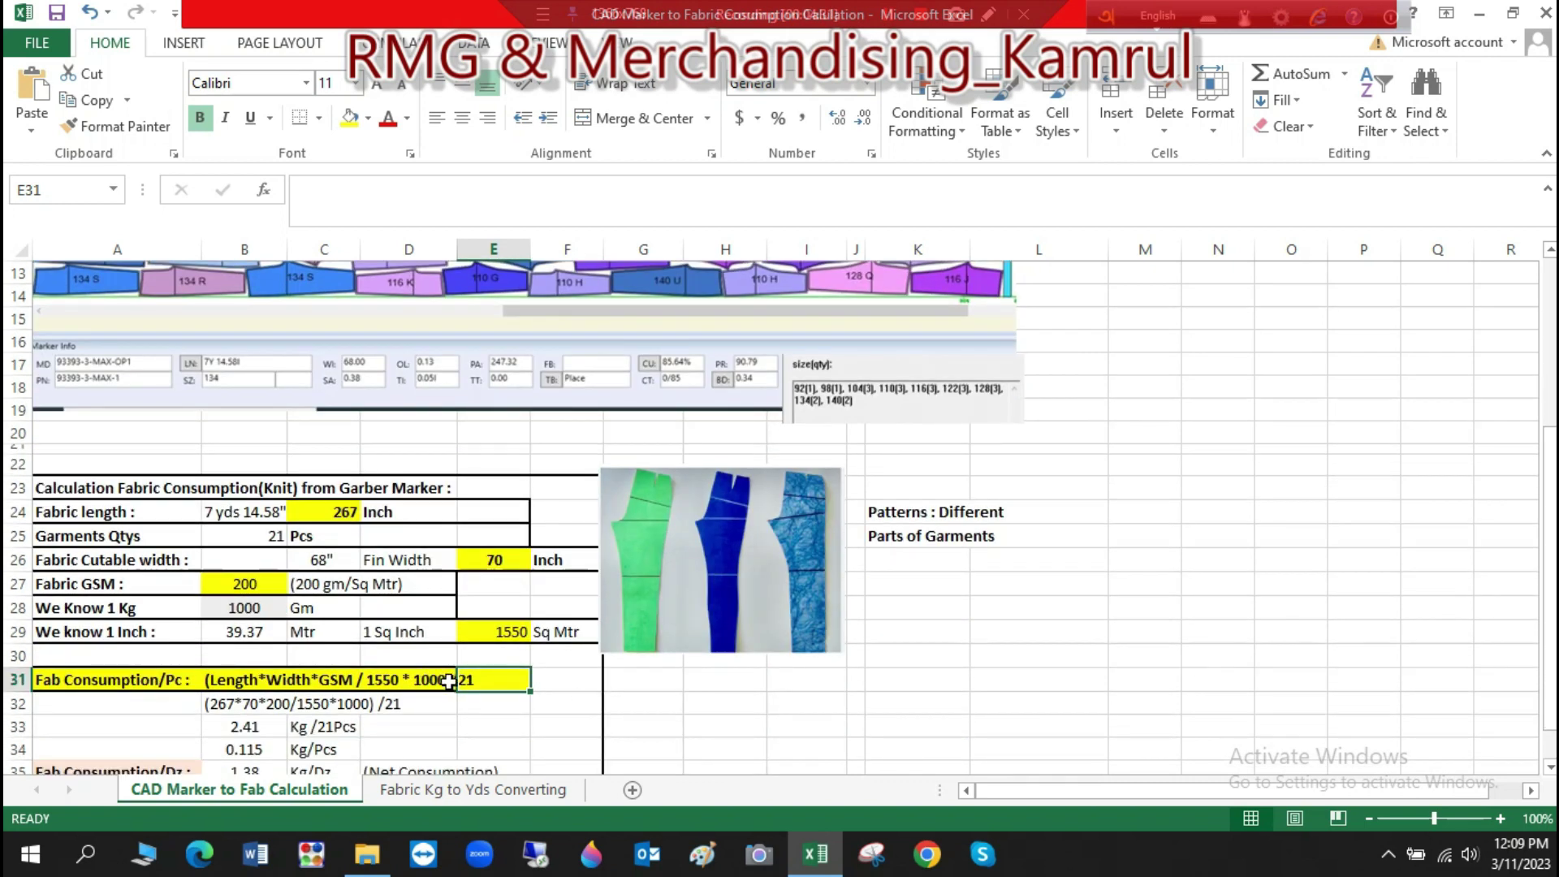
scroll(668, 706, down, 1)
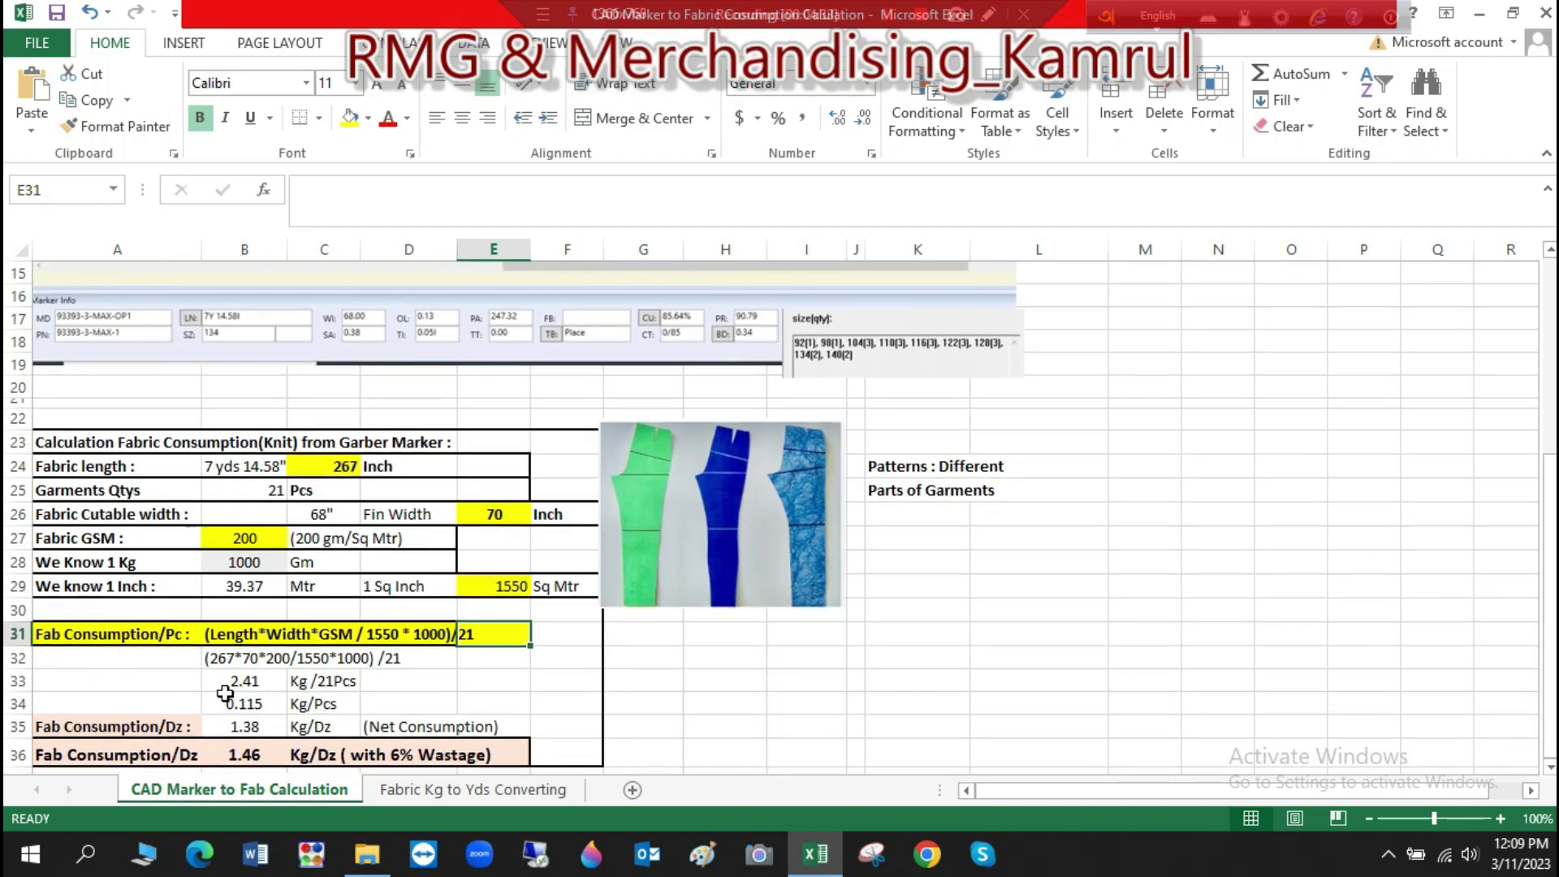
- Trace the length, finished width, GSM, square-inch and gram cells that feed the written-out consumption calculation
click(327, 475)
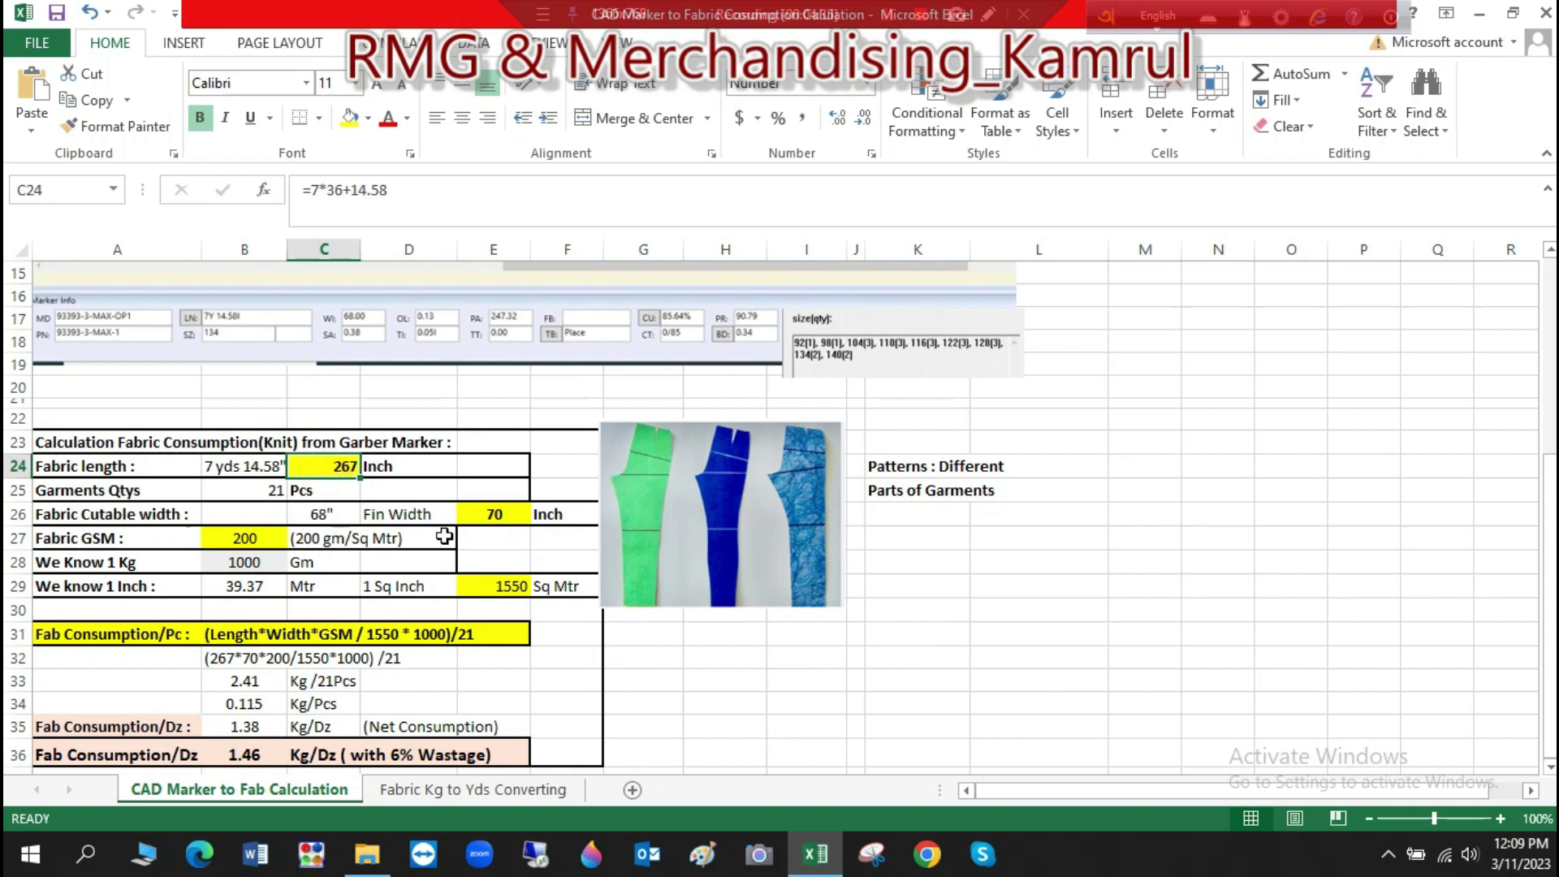
click(484, 517)
click(266, 544)
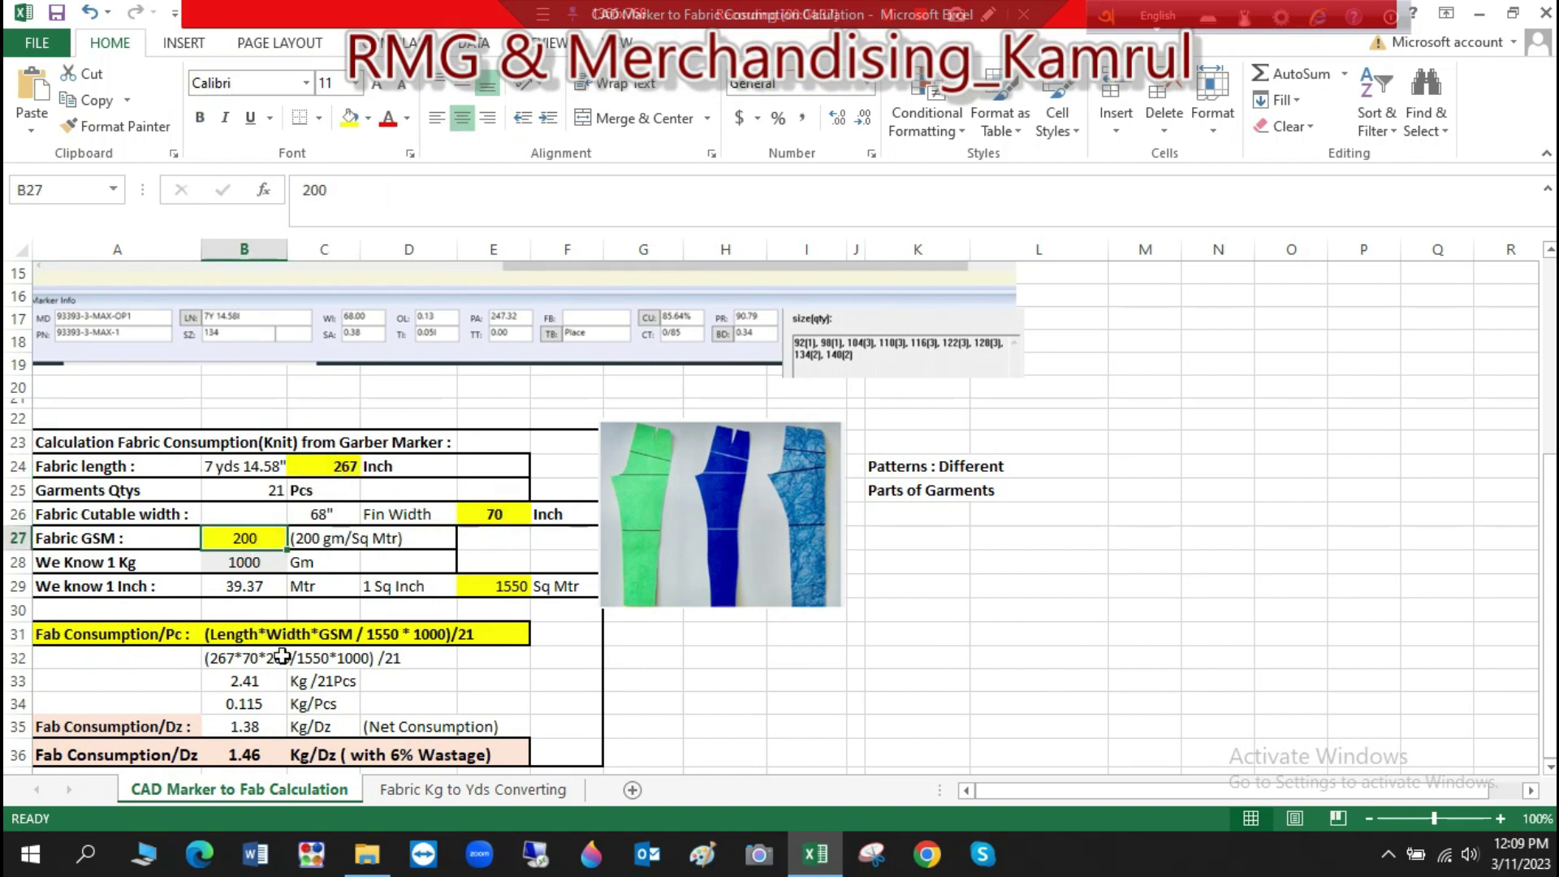
click(514, 597)
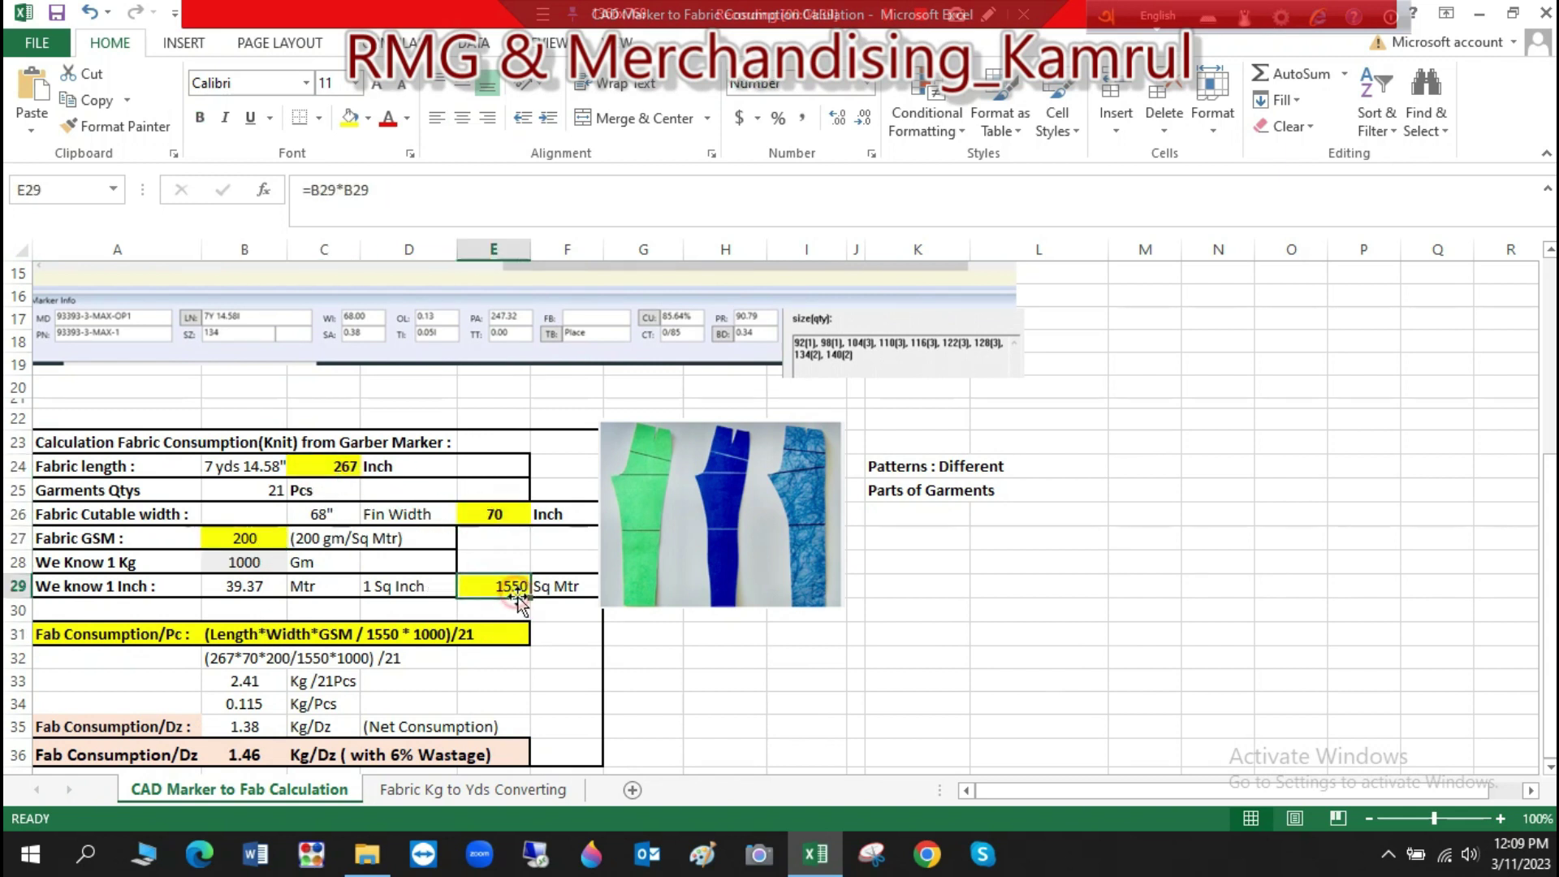
click(238, 564)
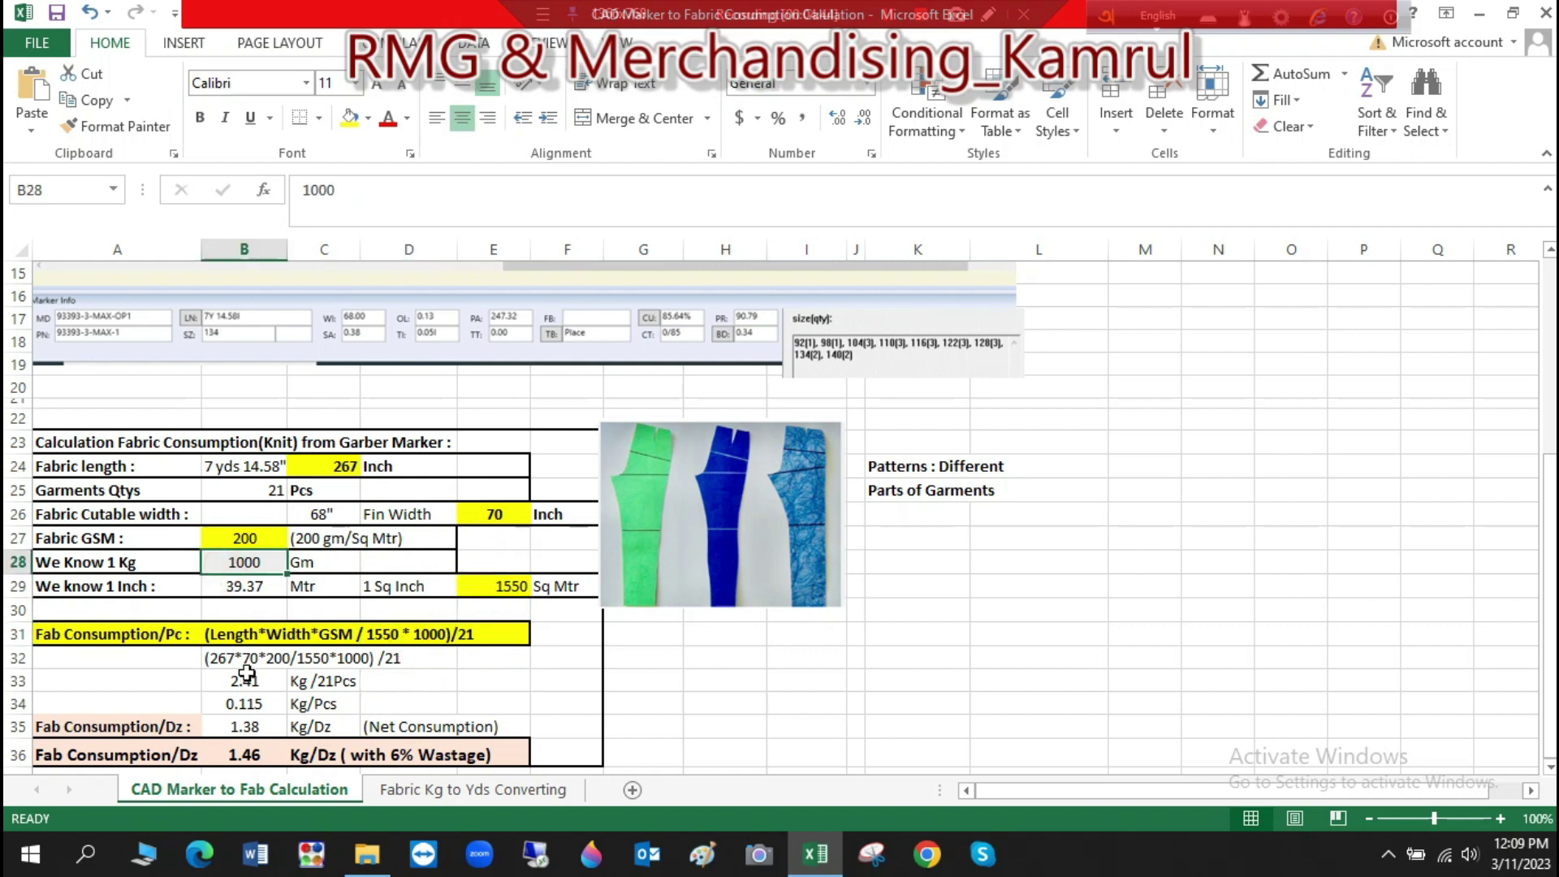
click(431, 663)
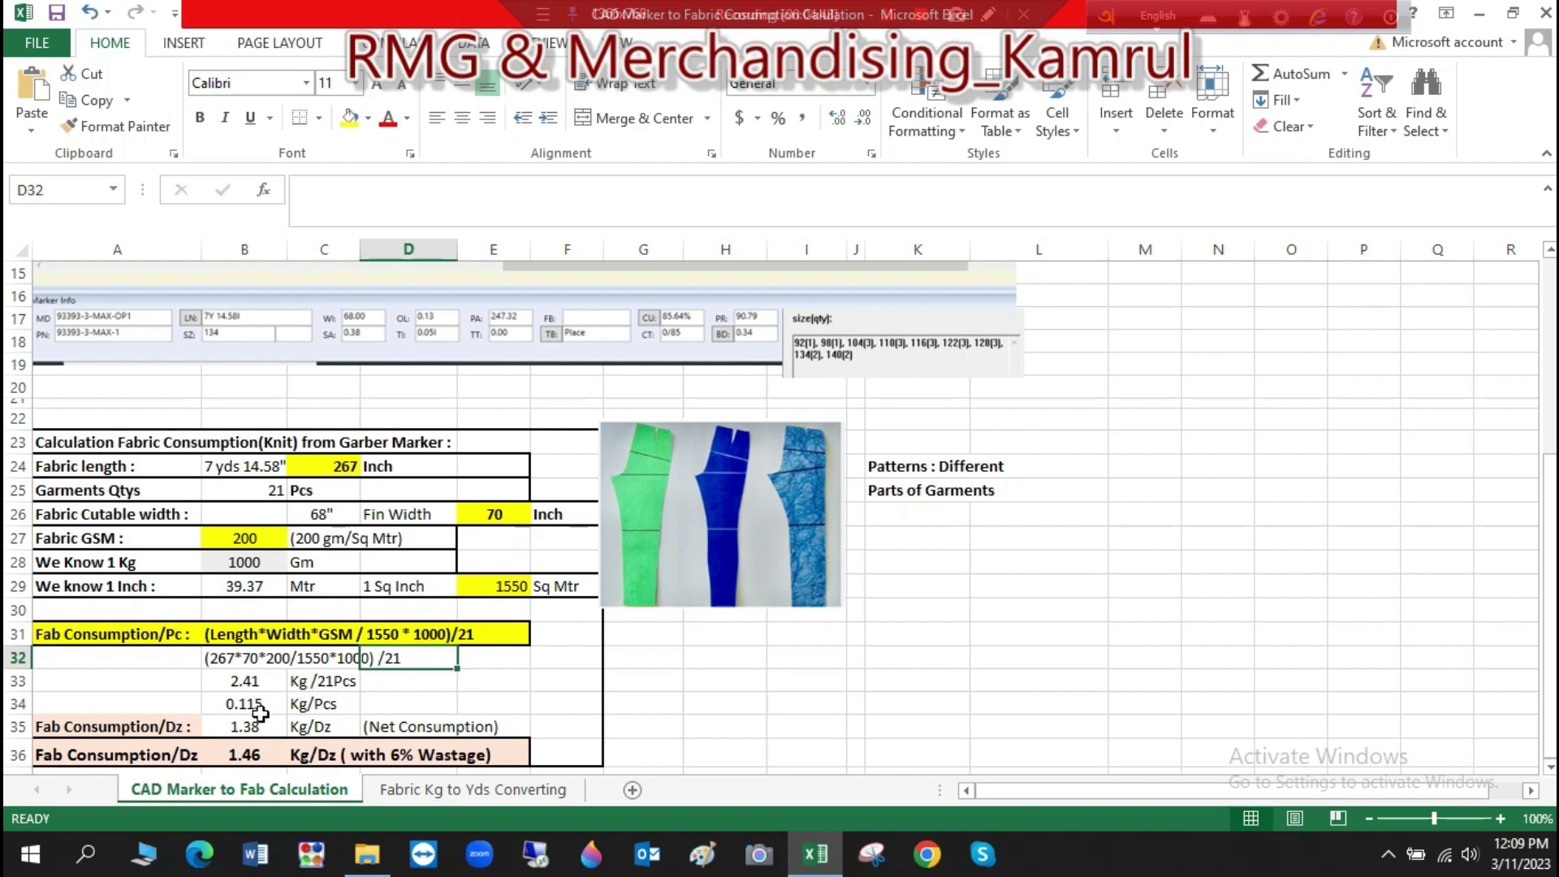
- Make the kilograms-per-piece result row in cells B34:D34 bold
drag(236, 704, 430, 705)
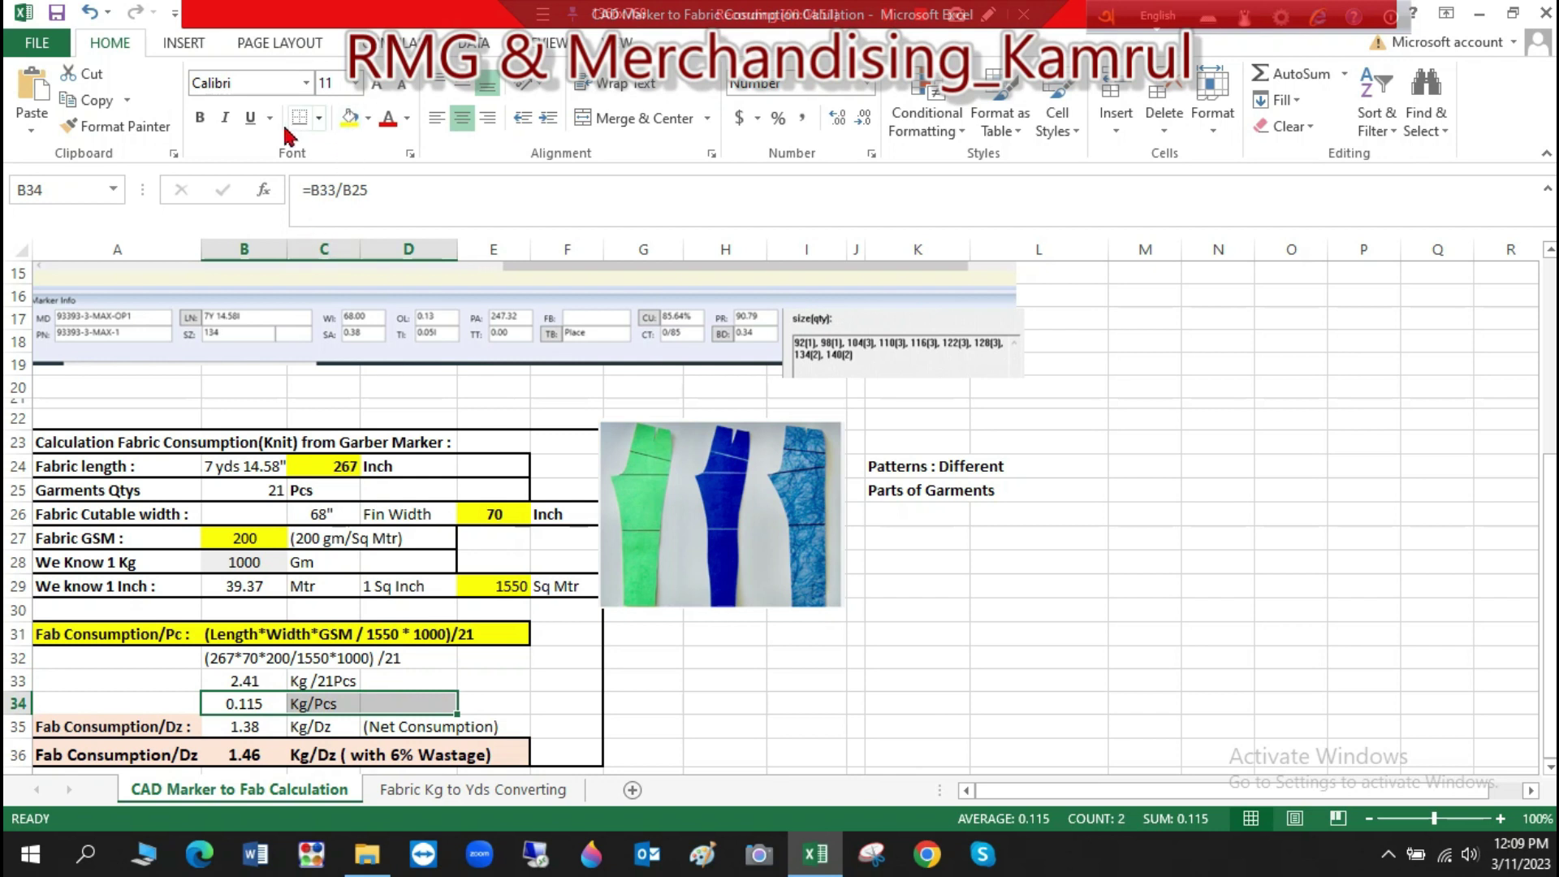
click(199, 118)
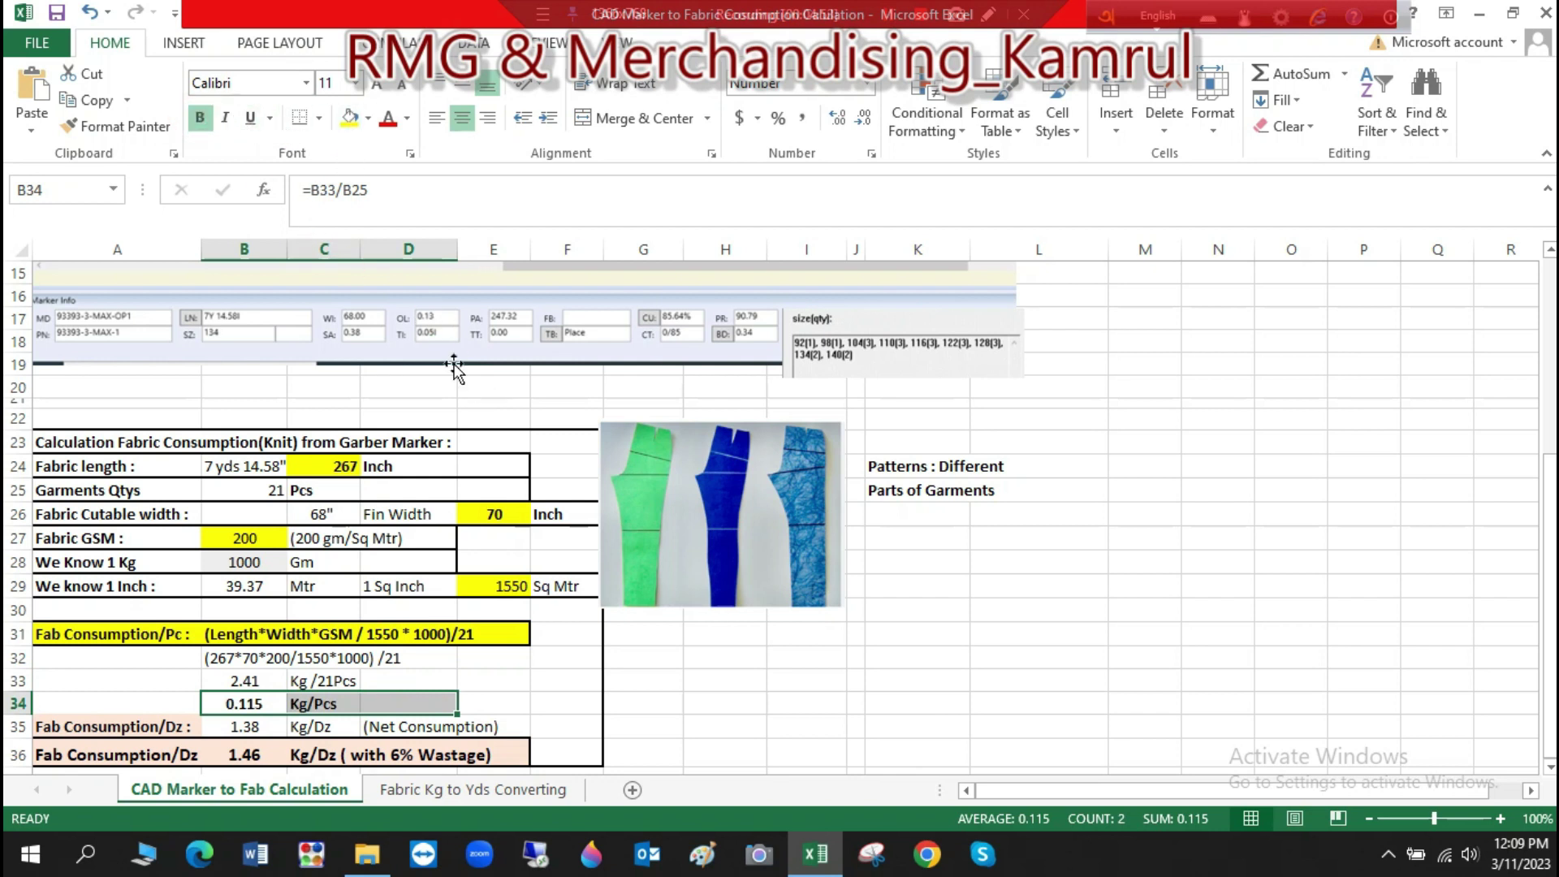
scroll(703, 636, down, 1)
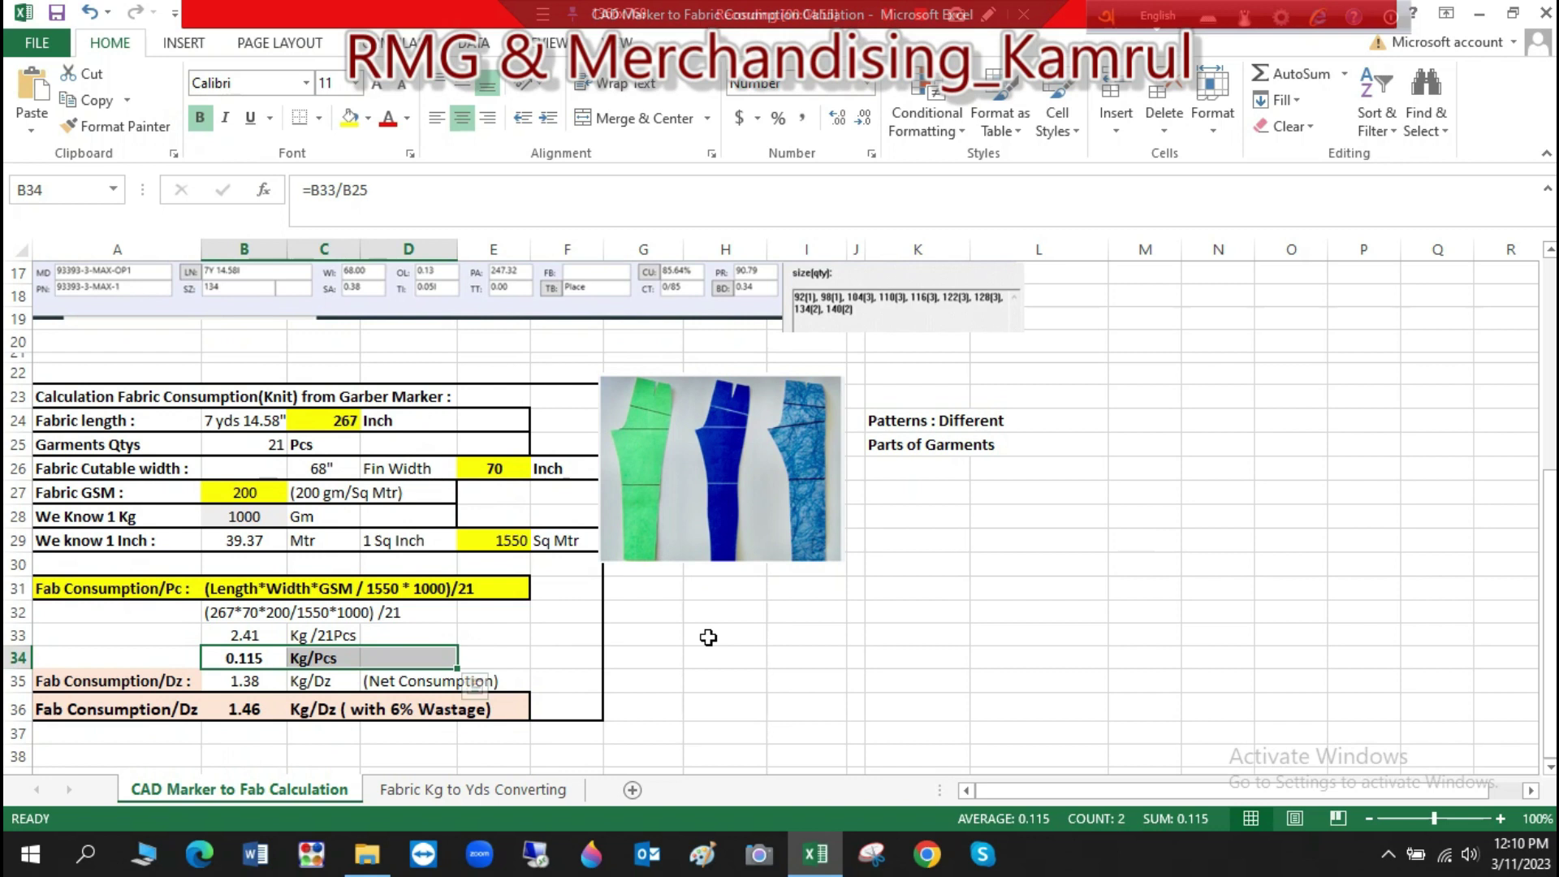
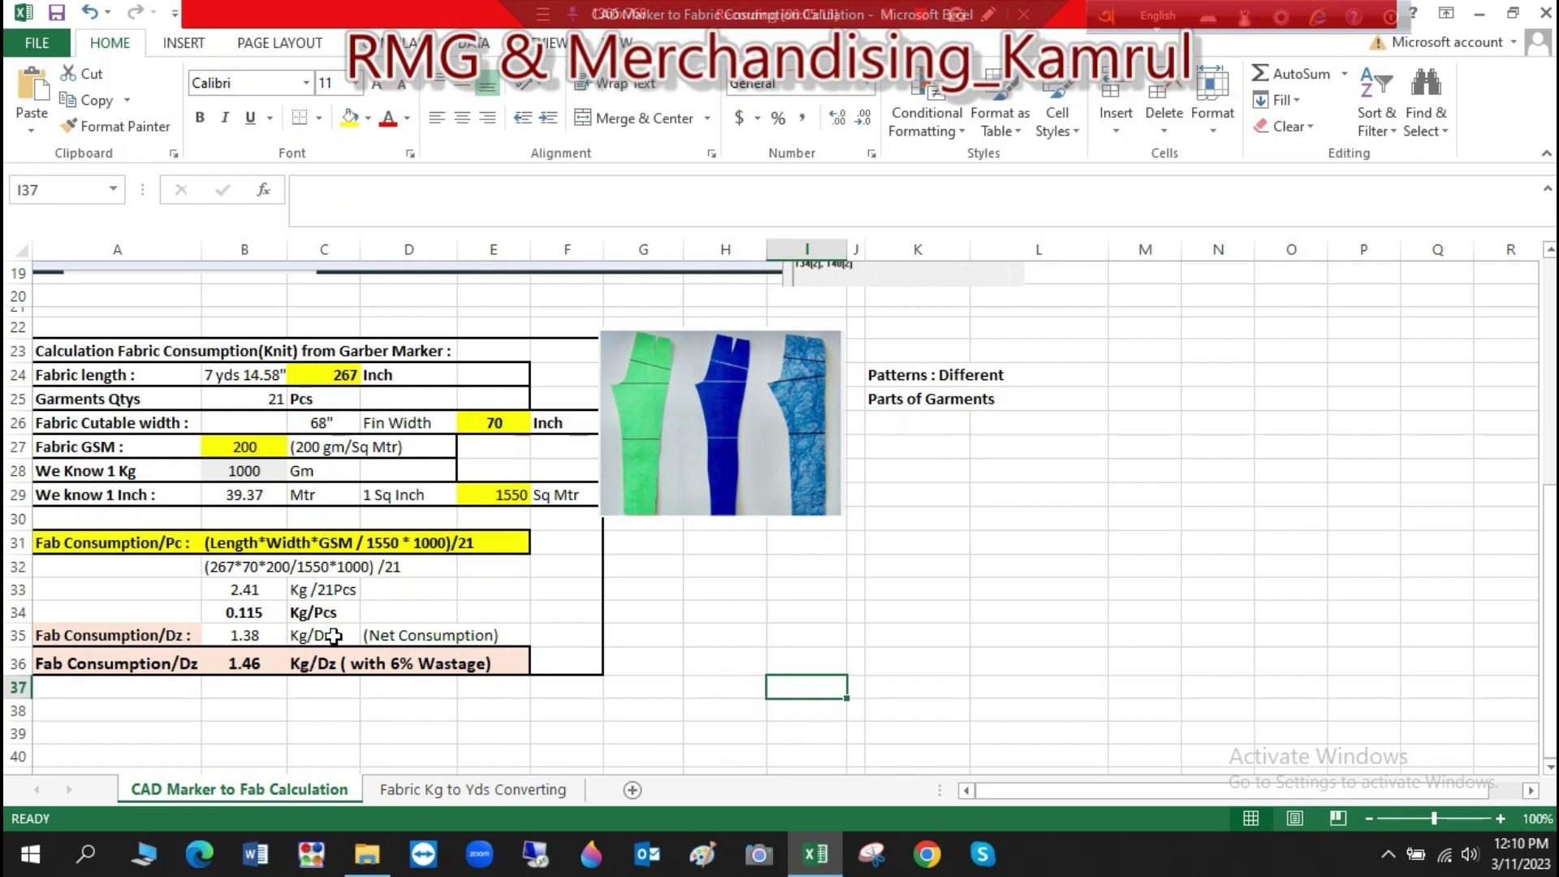
- Review the net fabric consumption per dozen and the formula for the per-dozen consumption with 6% wastage
click(466, 641)
click(398, 641)
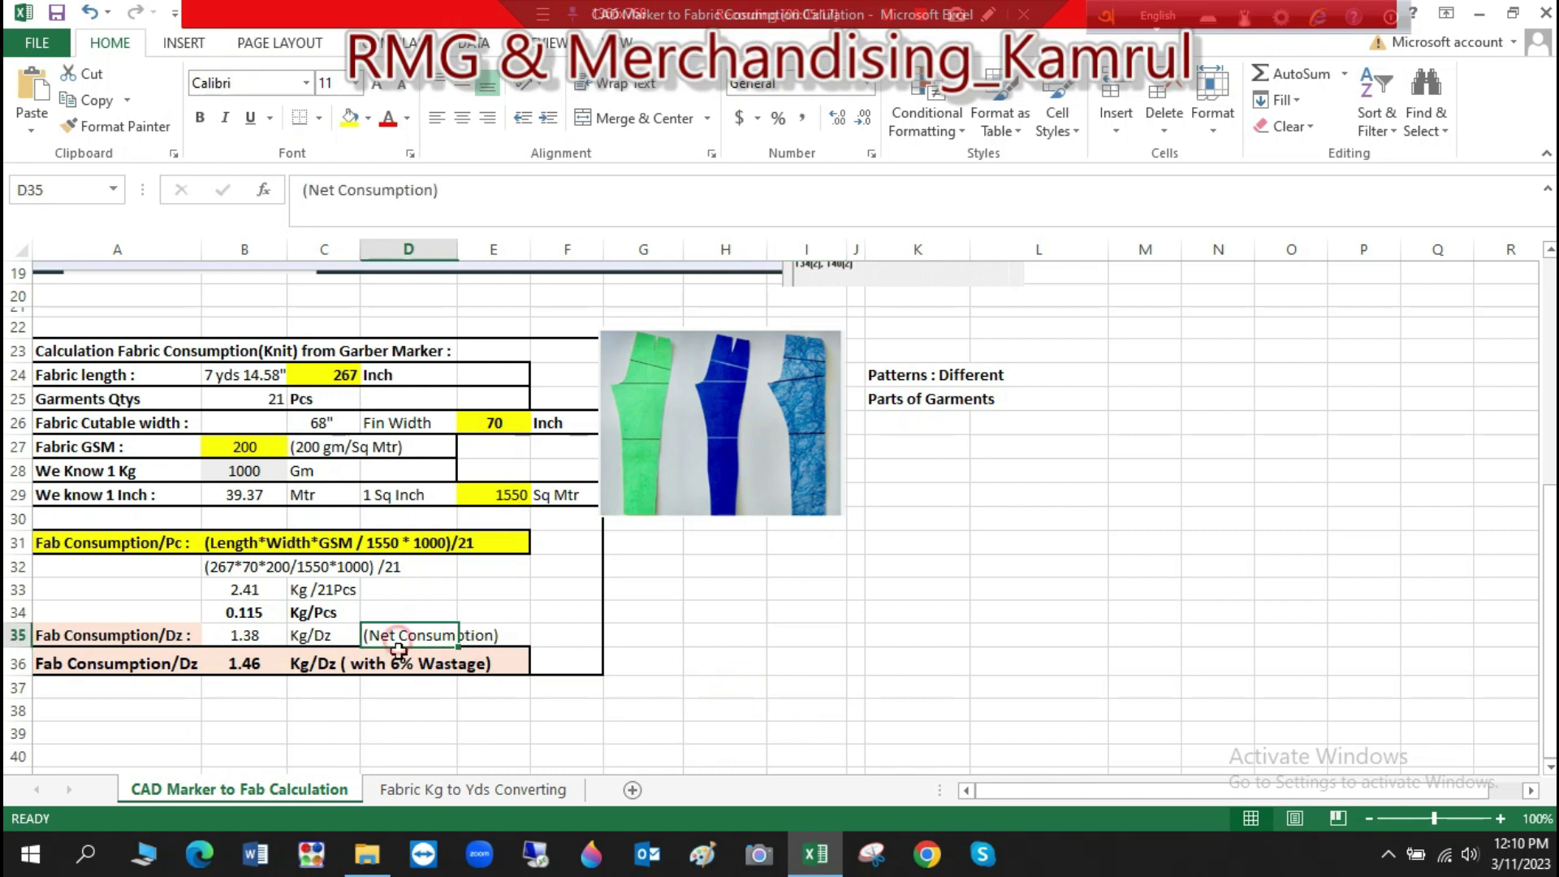
click(391, 673)
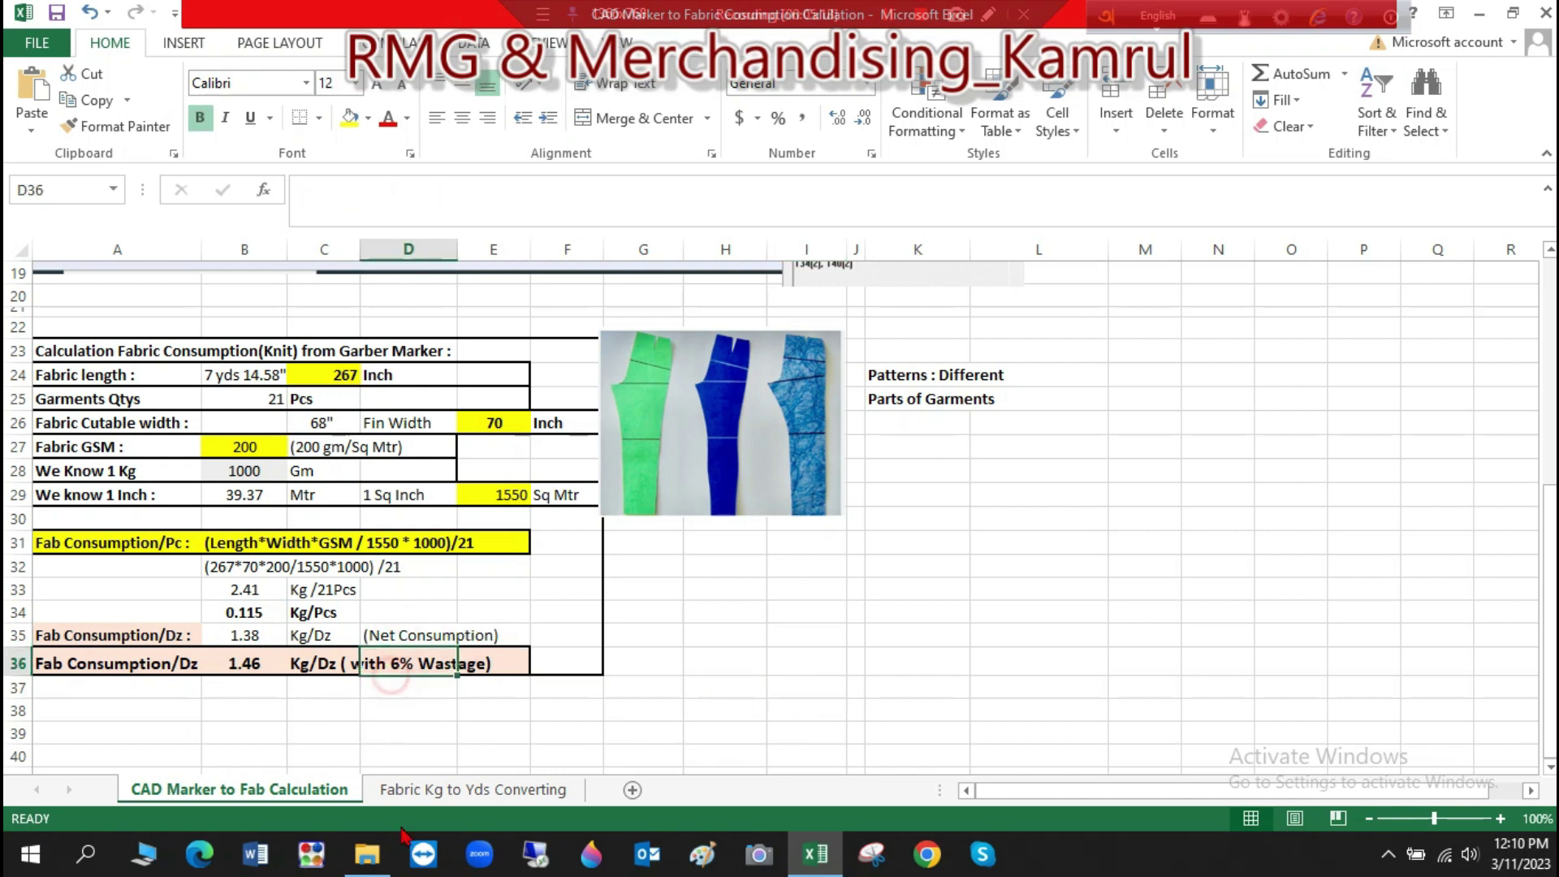
click(327, 732)
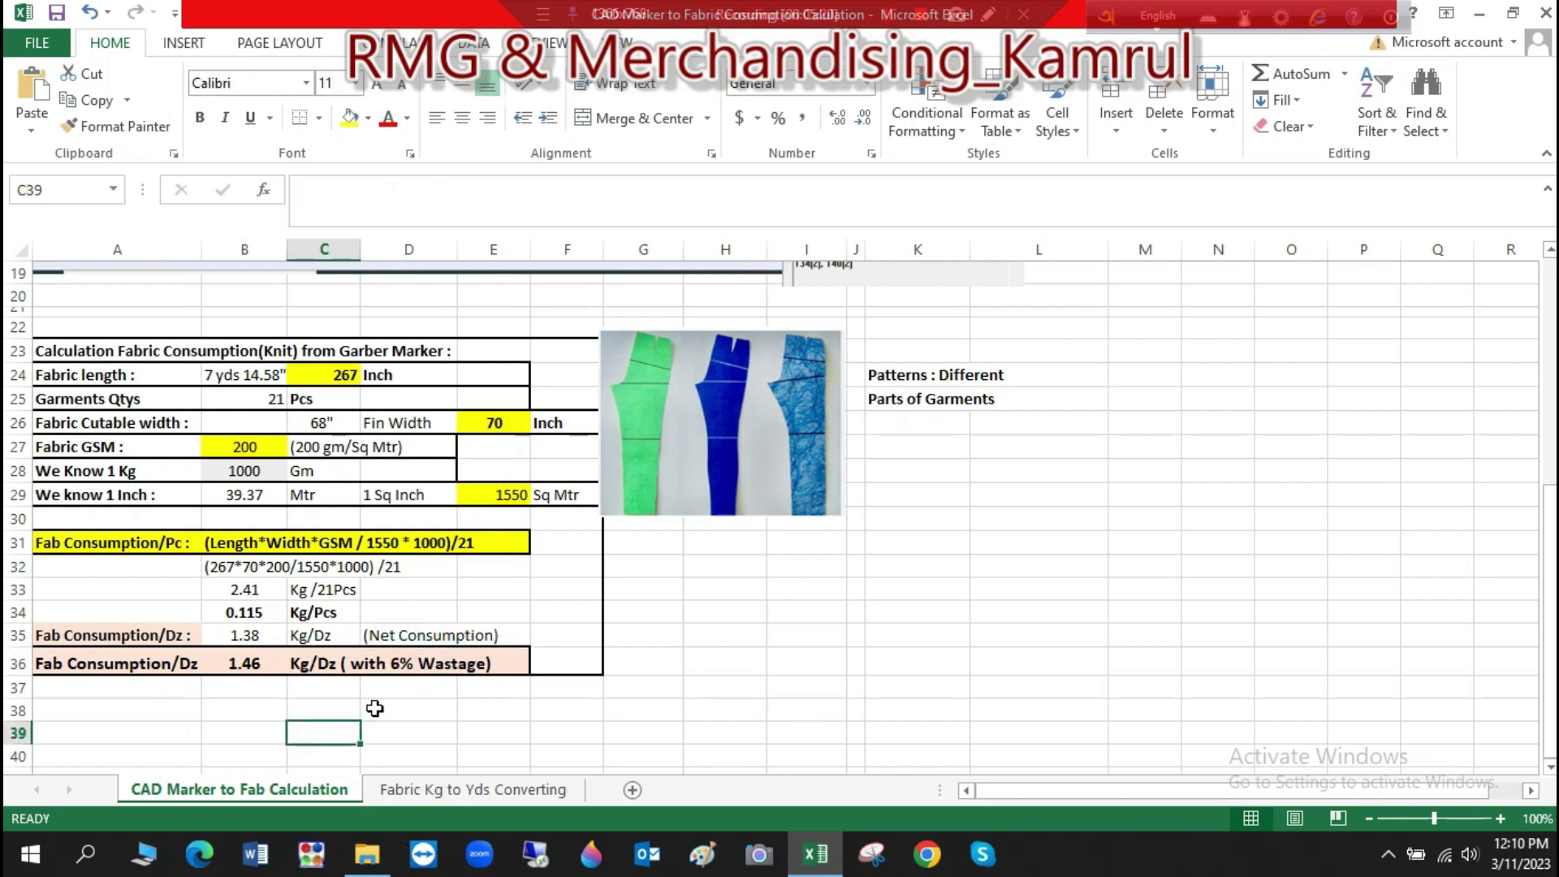
click(397, 664)
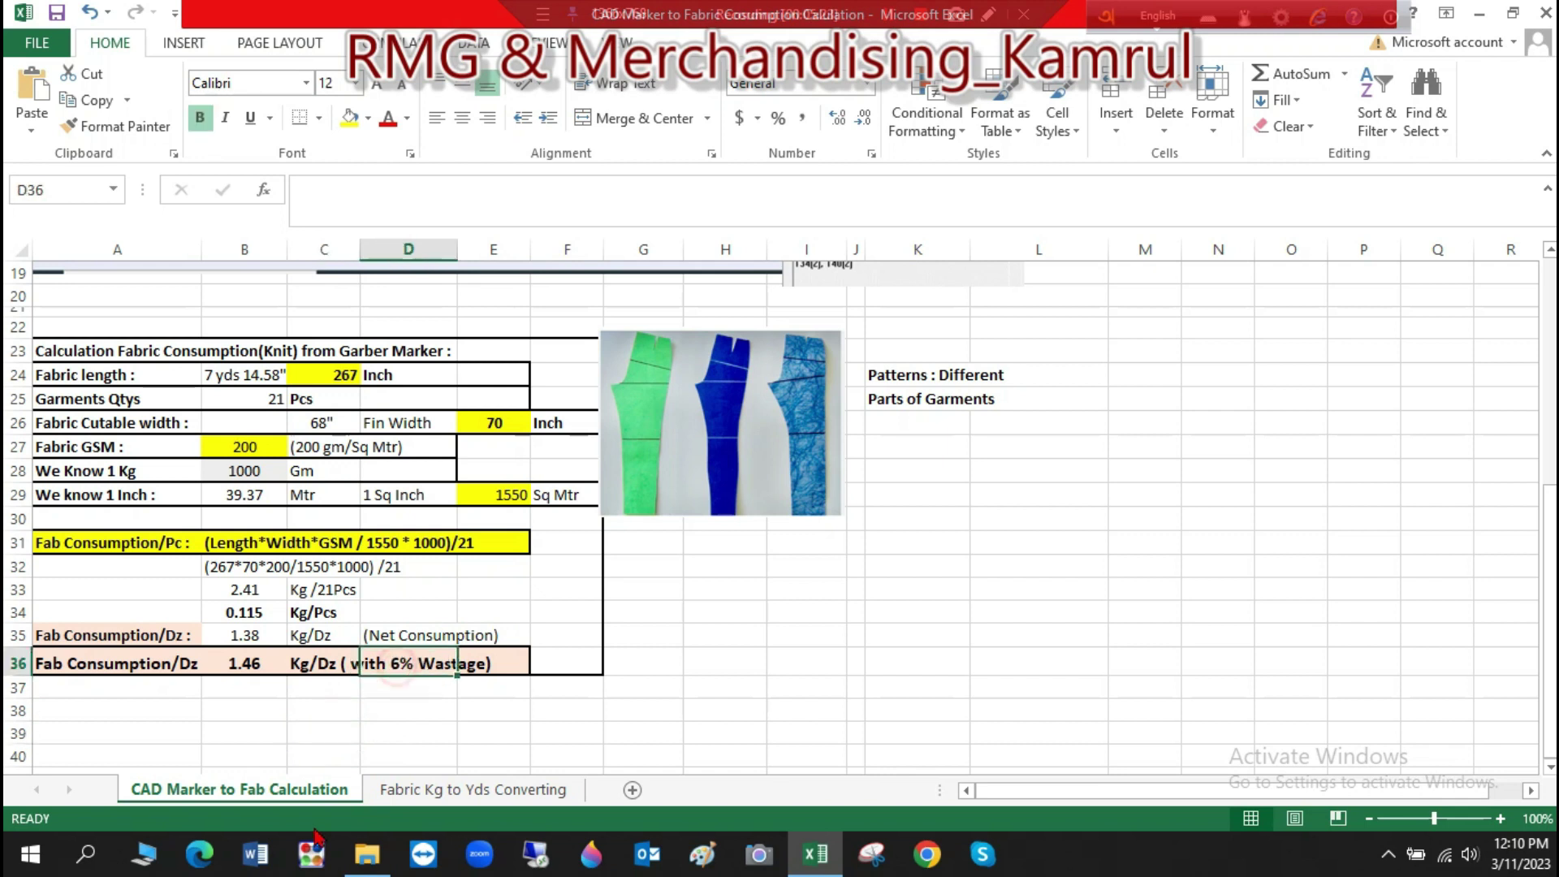
click(118, 663)
click(233, 664)
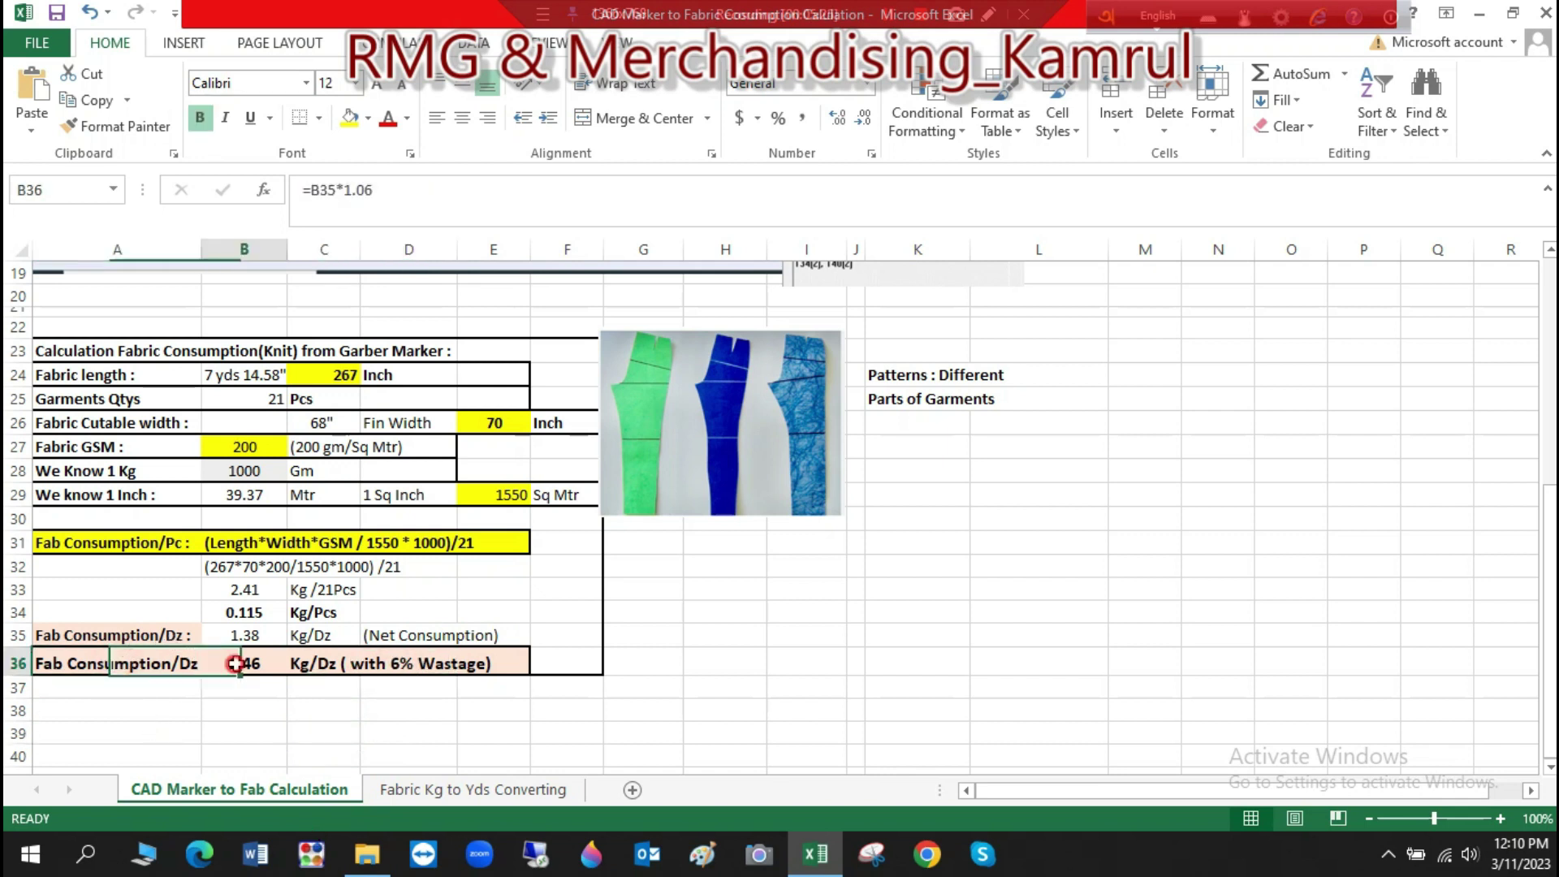
scroll(511, 695, up, 3)
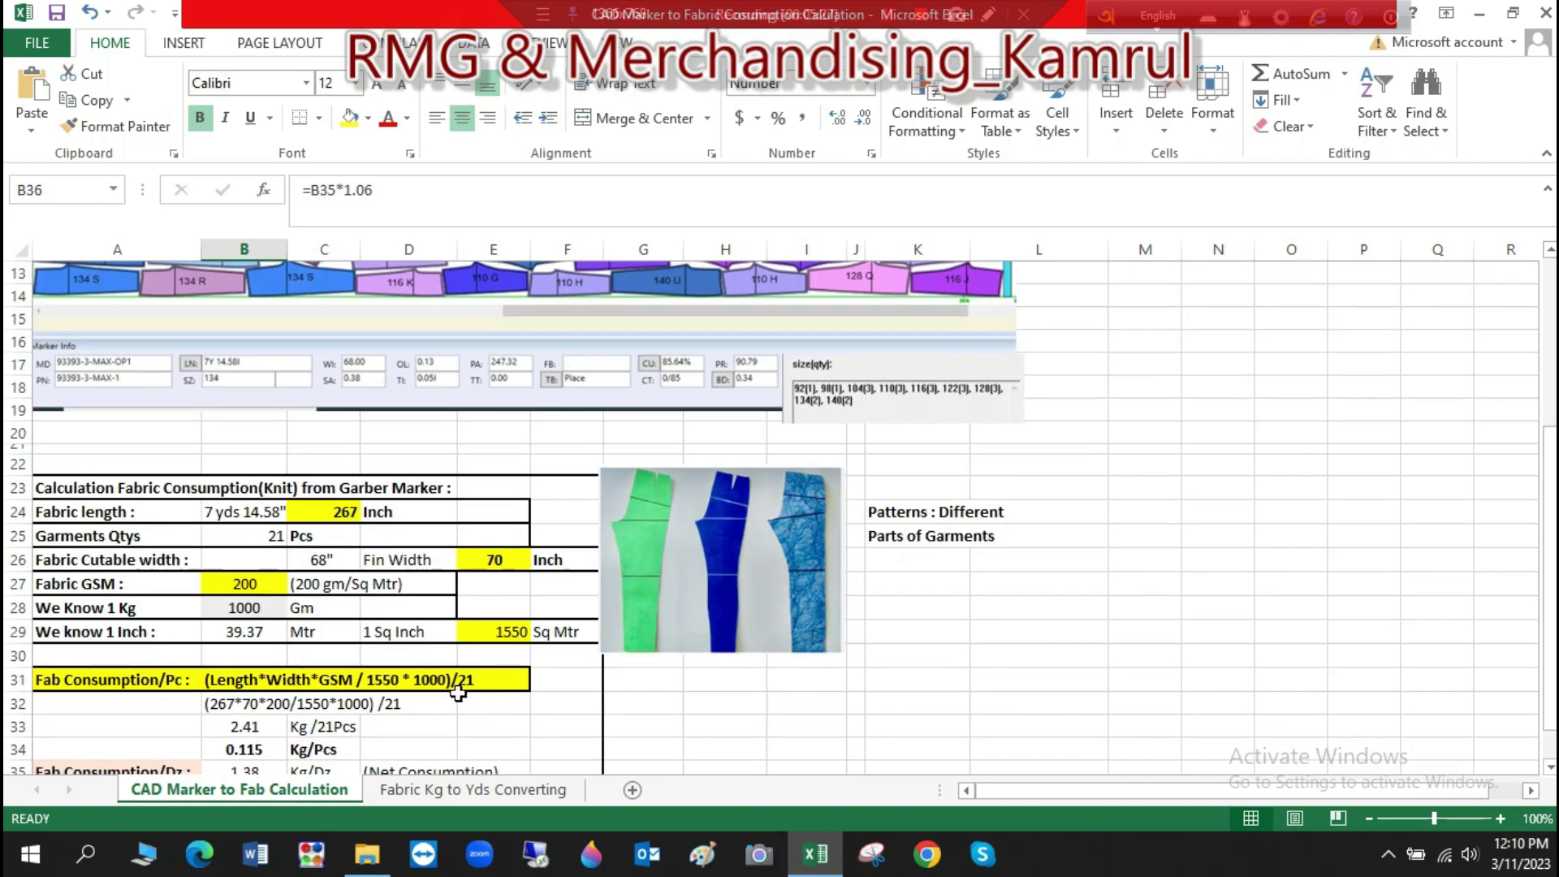
scroll(469, 552, down, 4)
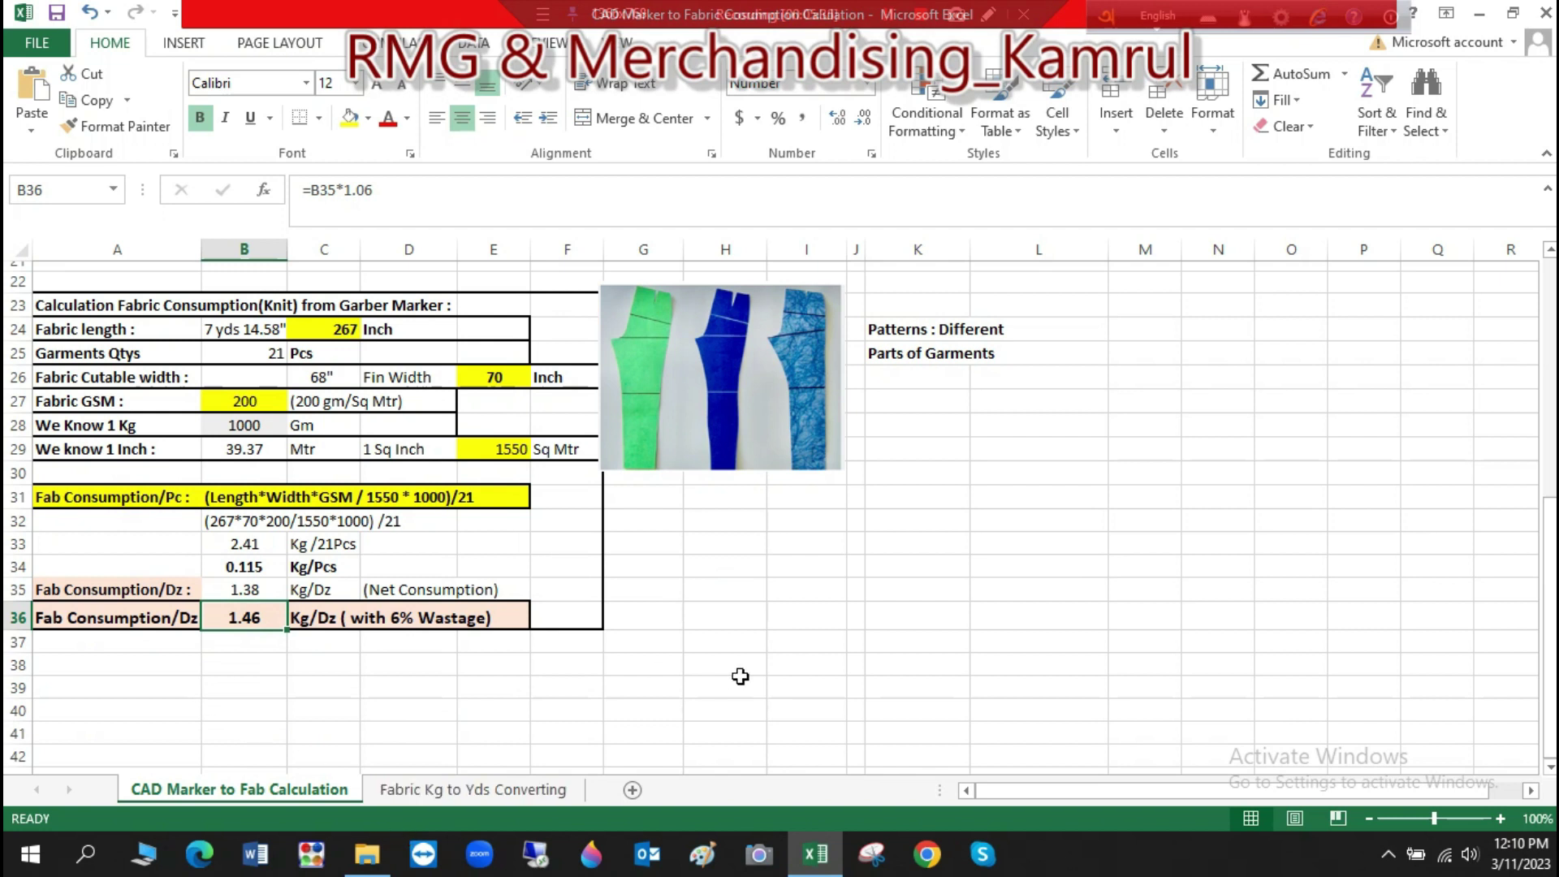
- Shift the trouser pattern picture slightly to the right, clear of the calculation table's outer border
scroll(739, 676, up, 3)
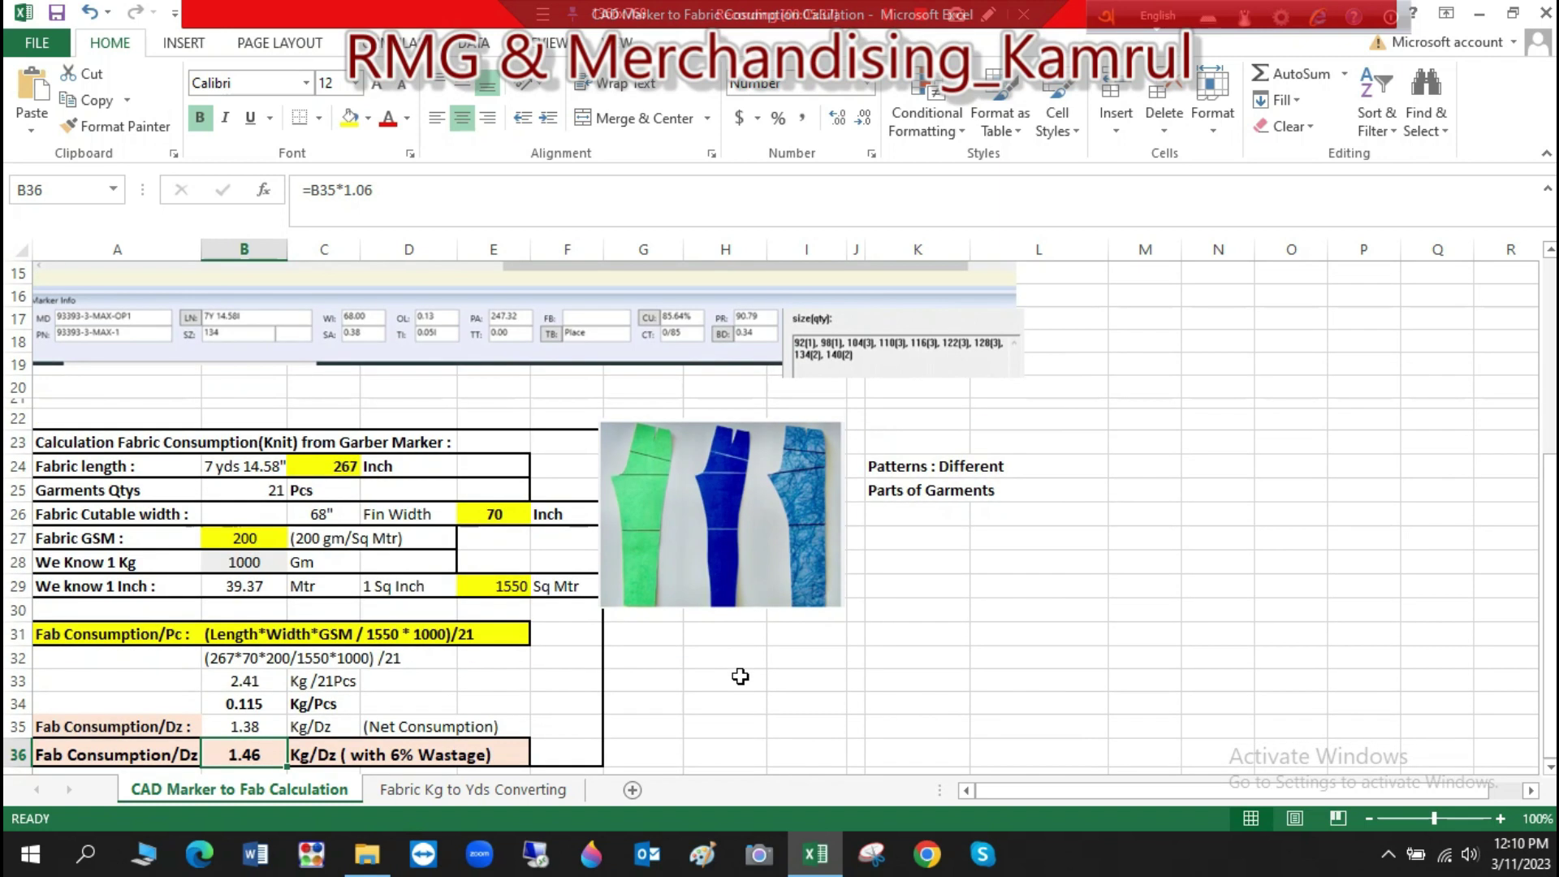
click(728, 568)
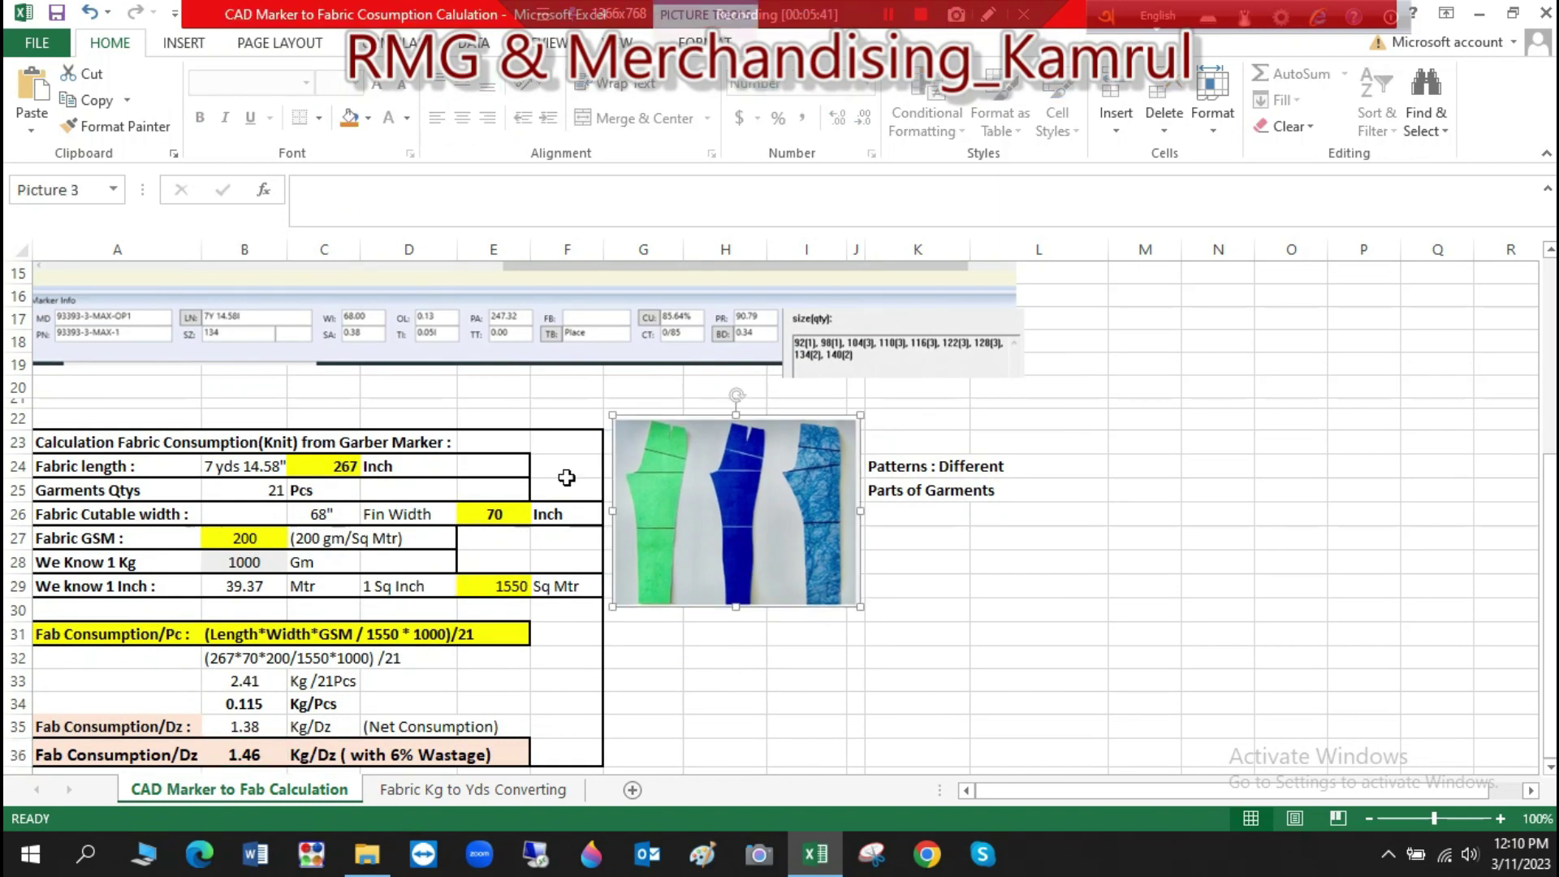
scroll(318, 607, up, 1)
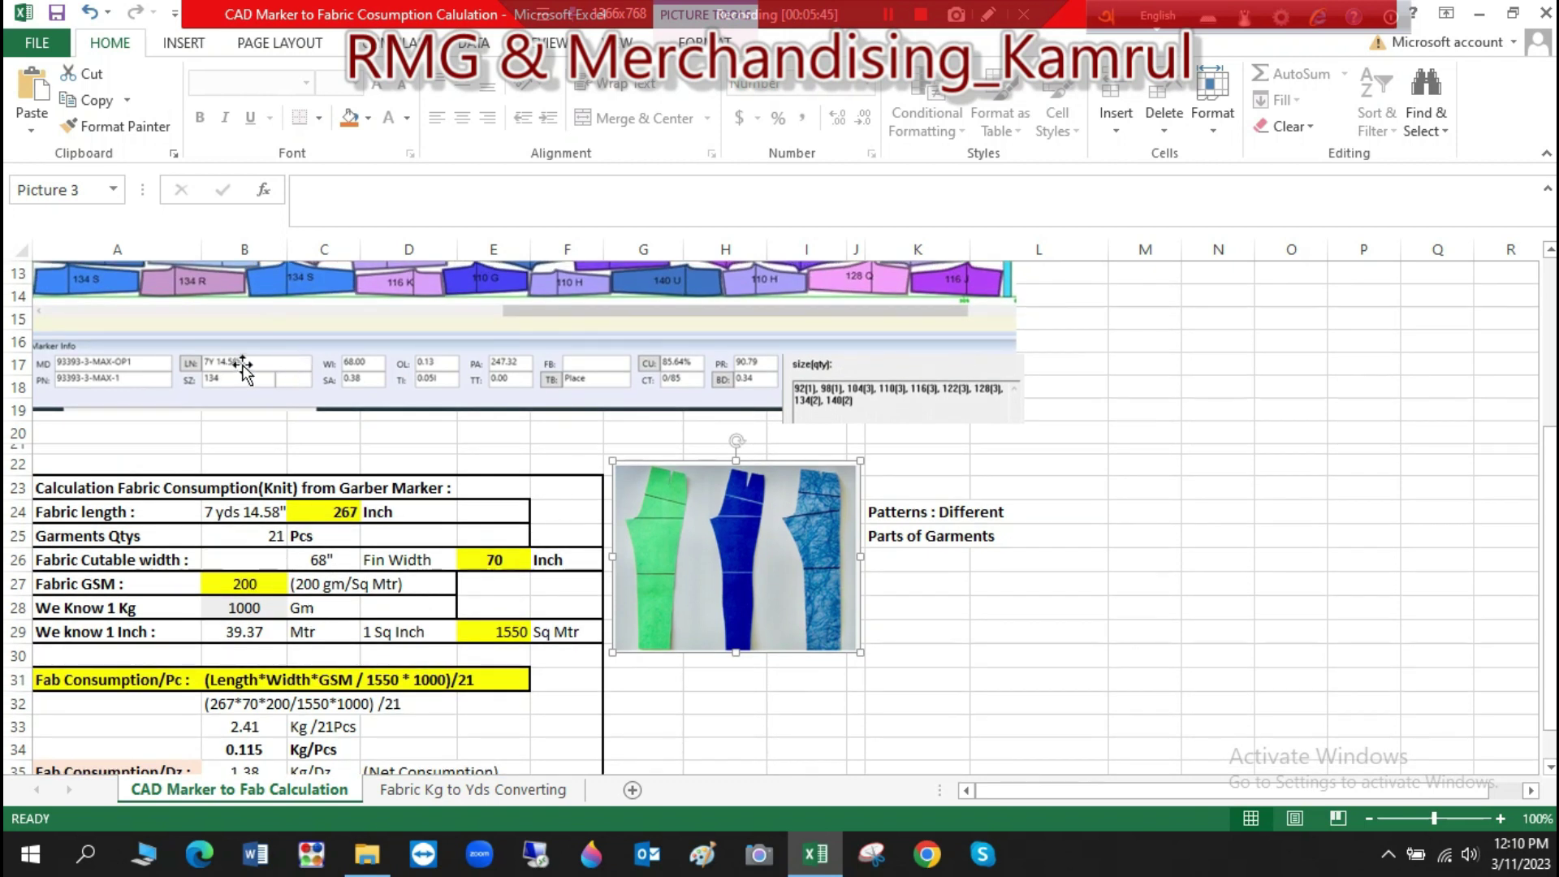
scroll(598, 696, down, 3)
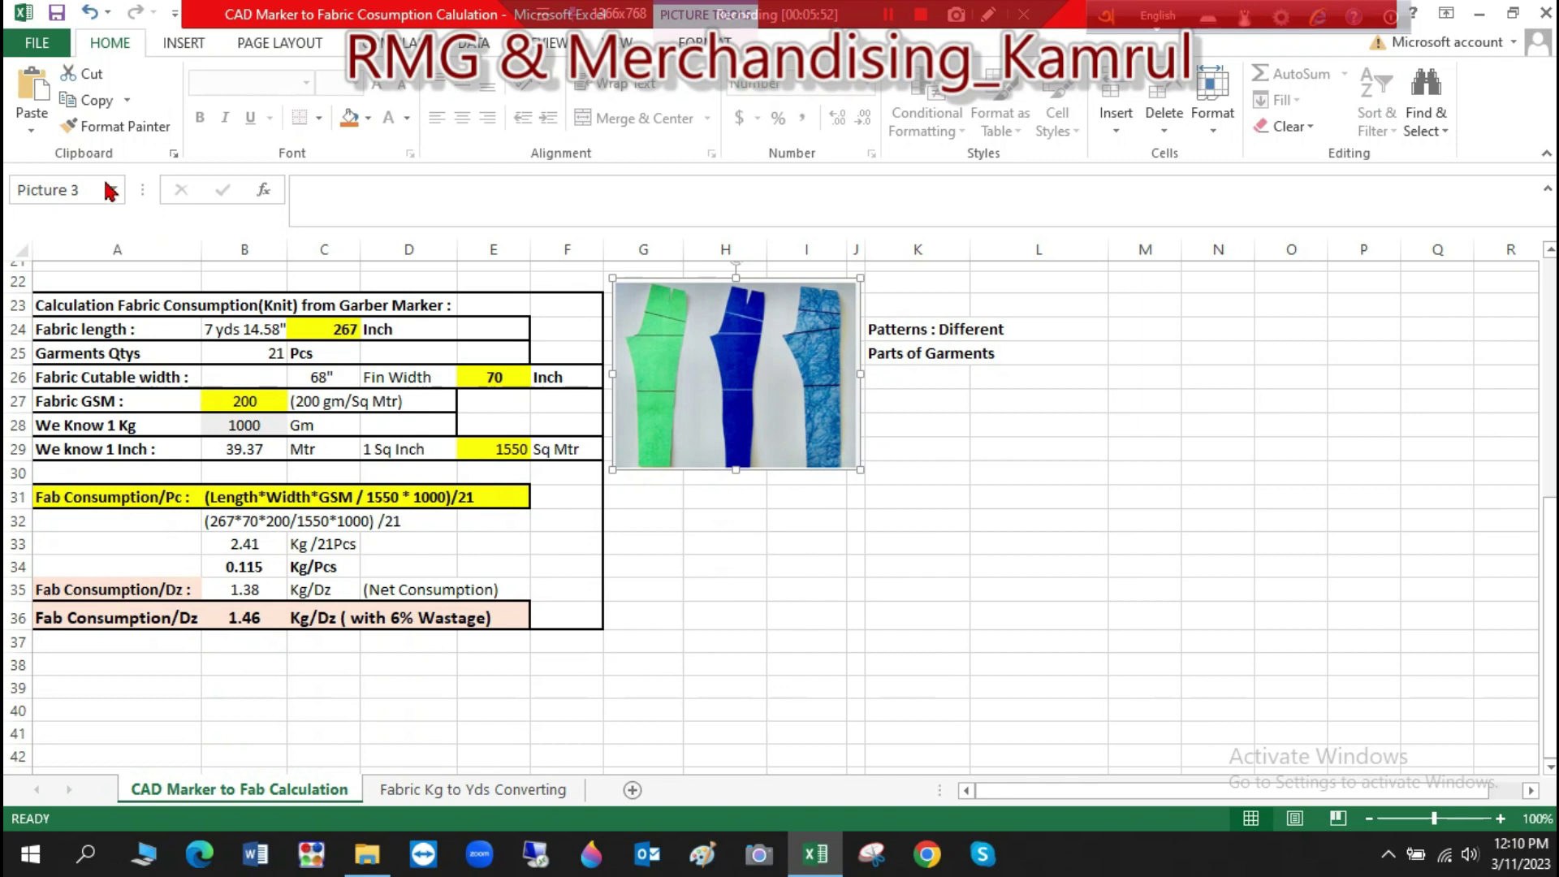
- Shrink the CAD marker picture above the calculation table slightly from its lower-right corner
scroll(747, 657, up, 7)
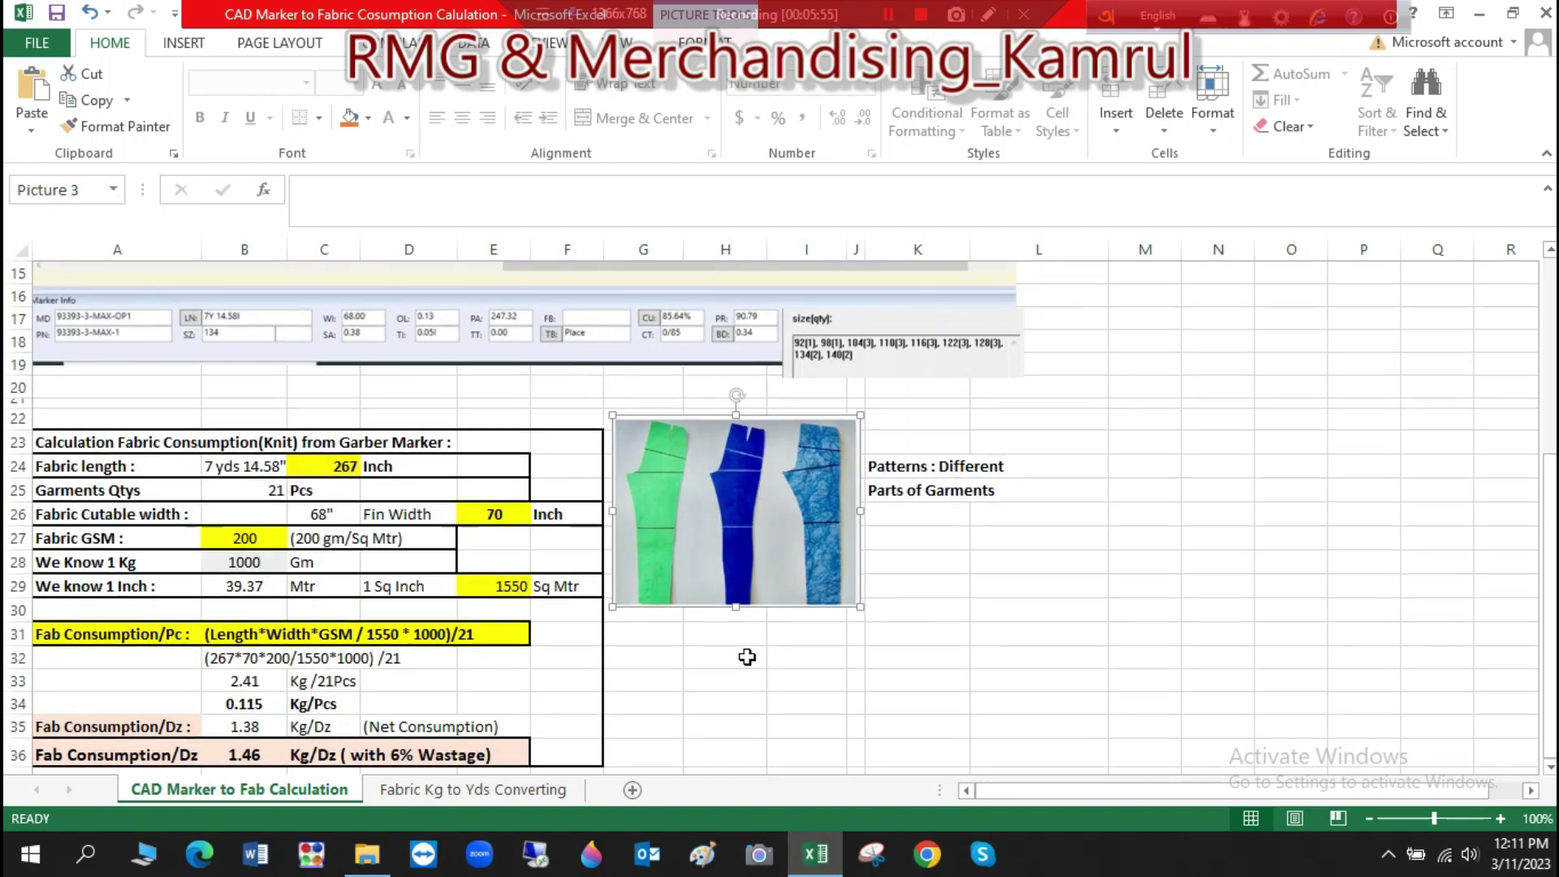
drag(490, 460, 486, 471)
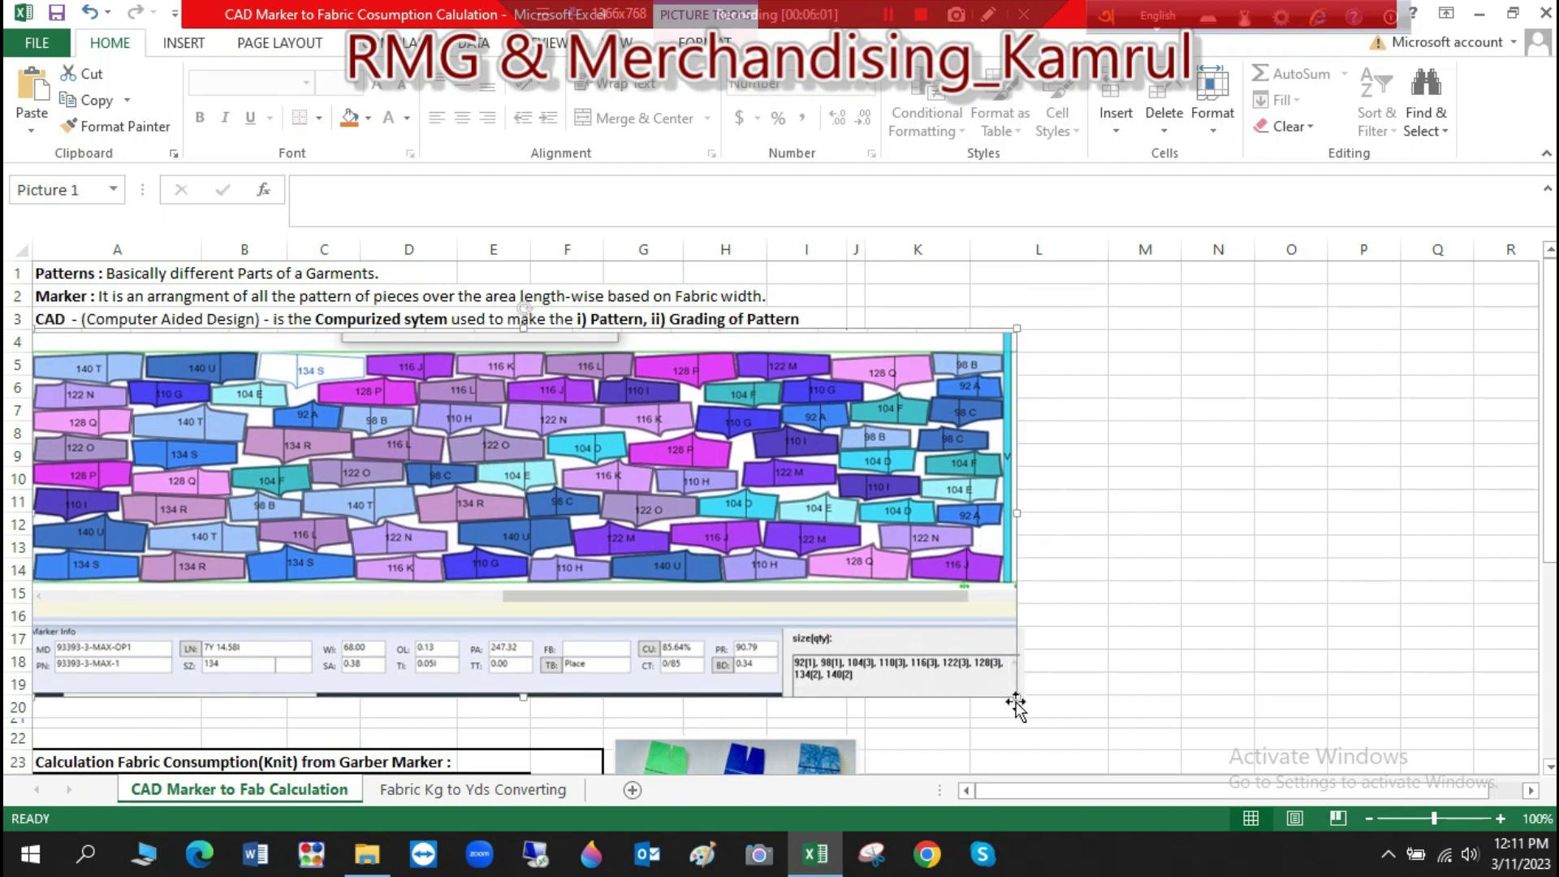
drag(1015, 700, 994, 689)
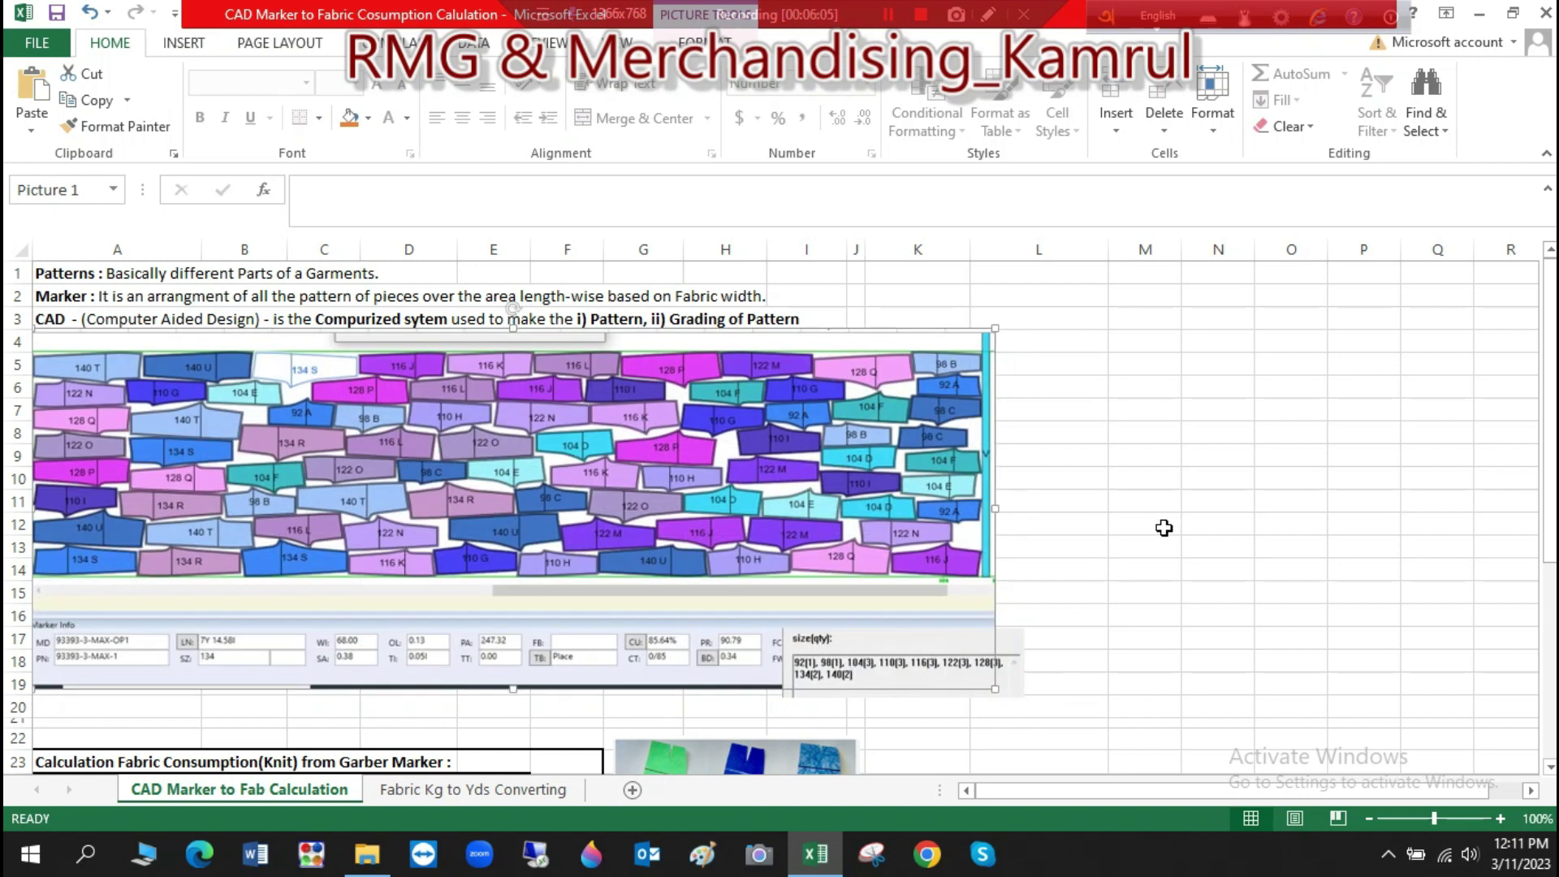